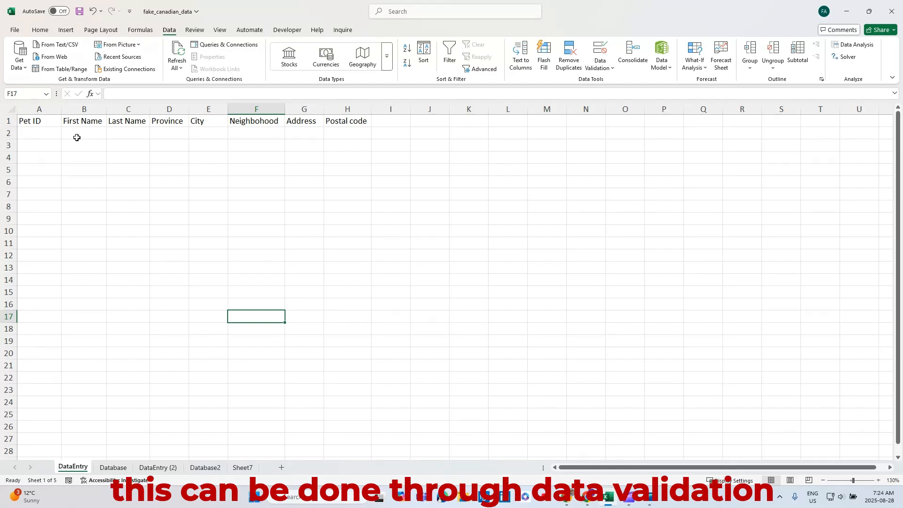
# Step: Examine the empty entry row of the DataEntry sheet, including the Pet ID drop-down options and the name and location cells
pyautogui.click(46, 135)
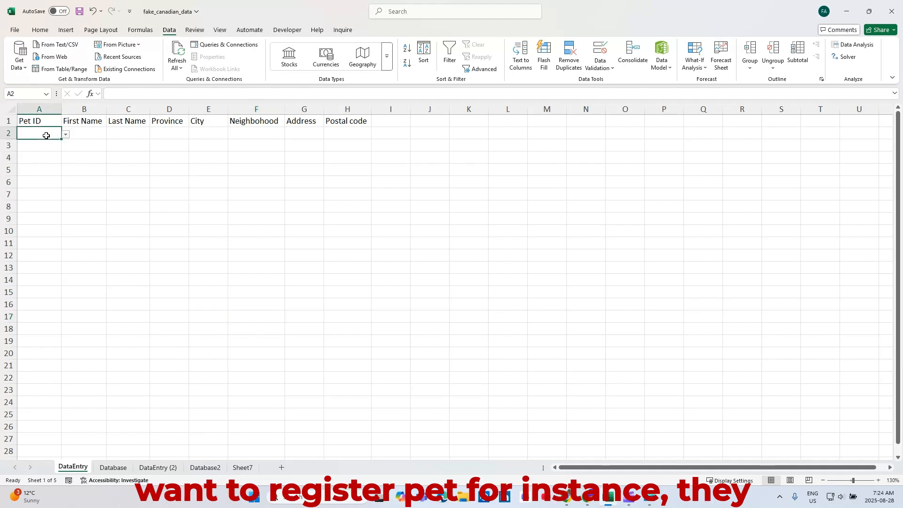
pyautogui.click(65, 134)
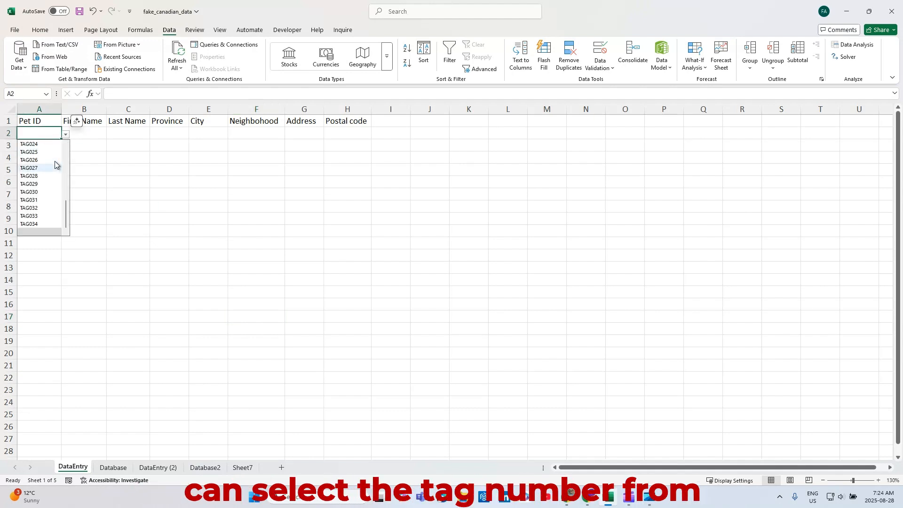
pyautogui.scroll(-2, 52, 179)
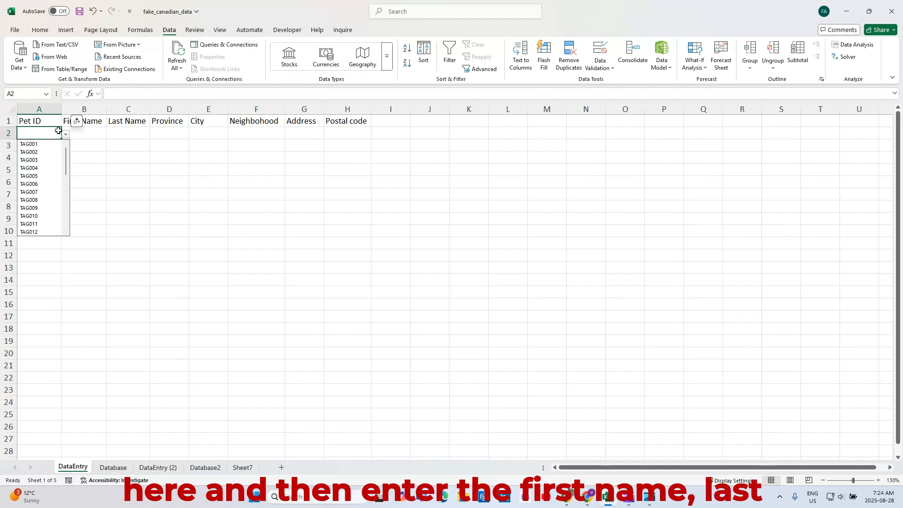
pyautogui.click(87, 136)
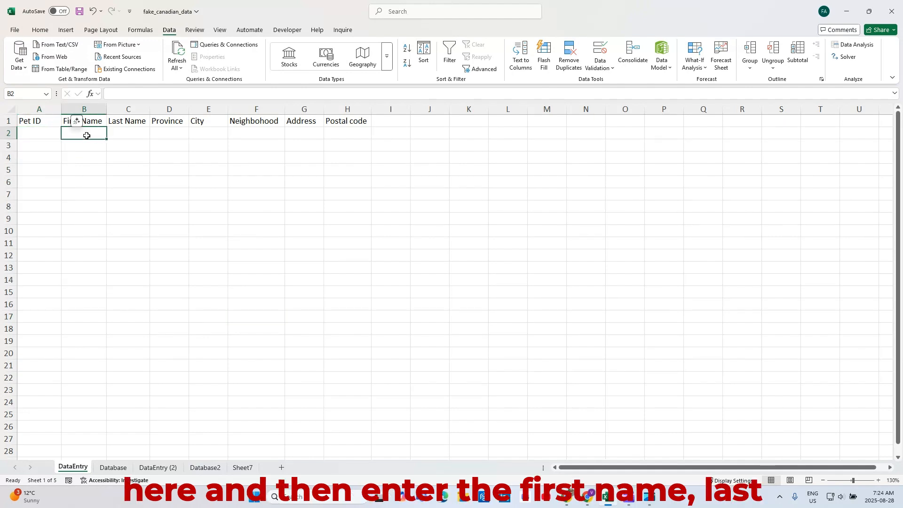
pyautogui.click(141, 134)
pyautogui.moveTo(172, 133); pyautogui.dragTo(339, 135)
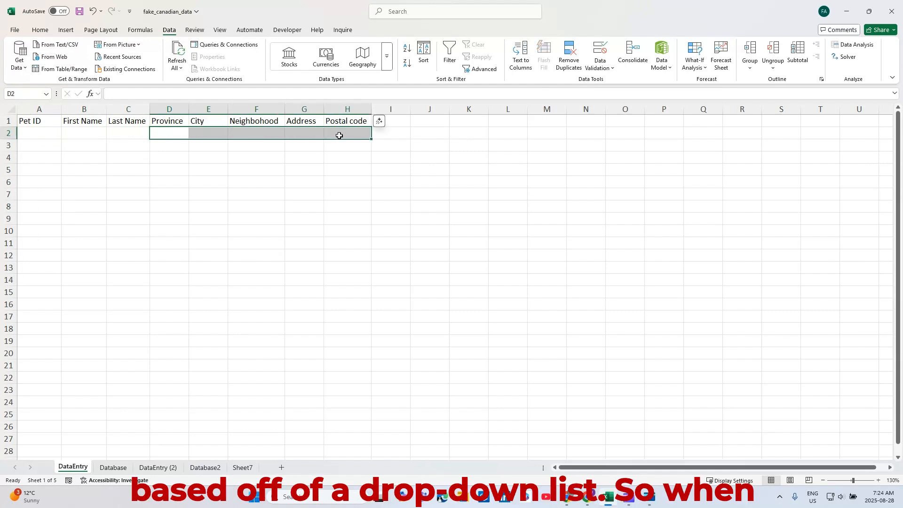
pyautogui.click(164, 131)
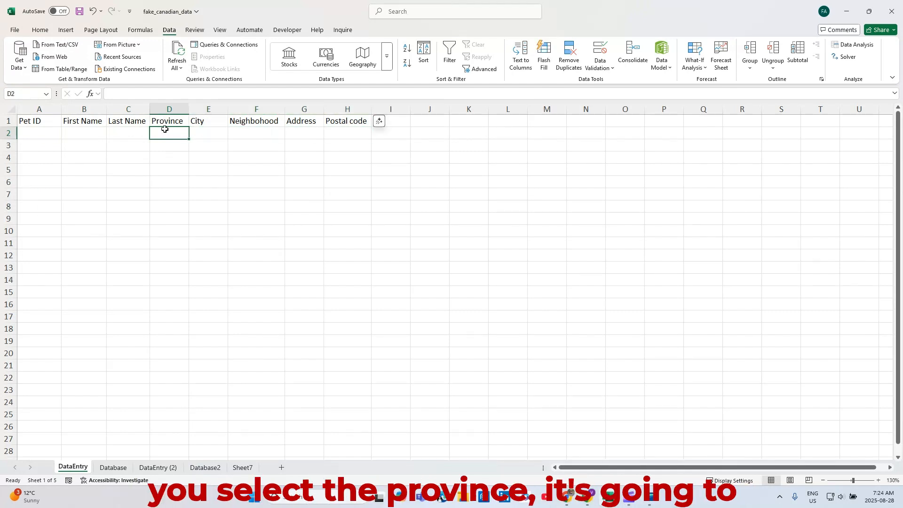
pyautogui.click(211, 133)
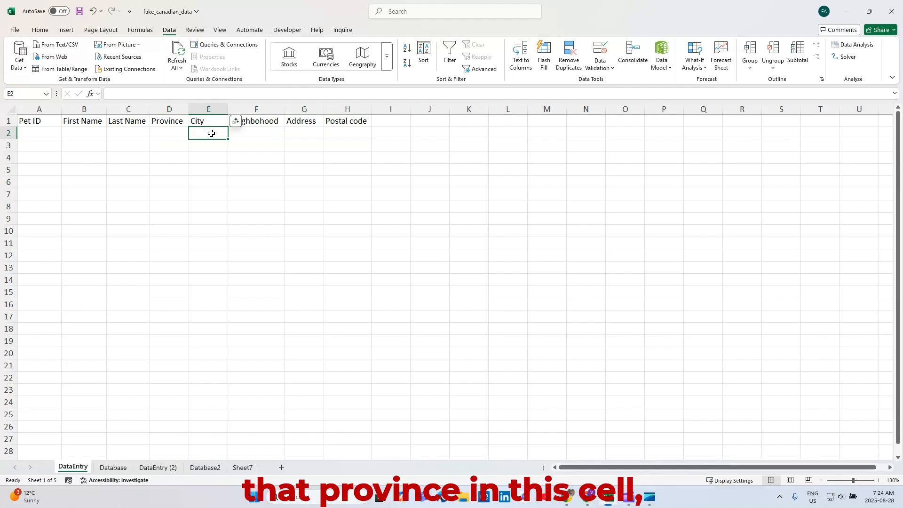
pyautogui.click(245, 134)
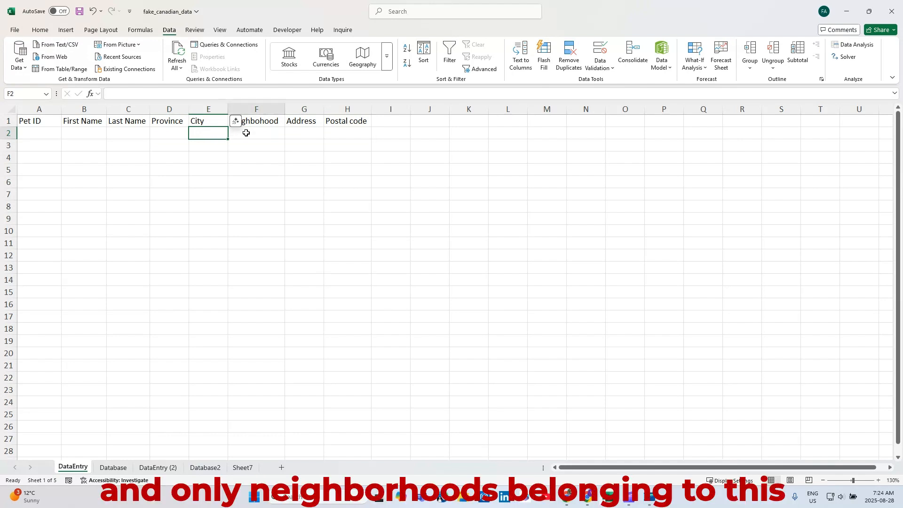
pyautogui.click(223, 136)
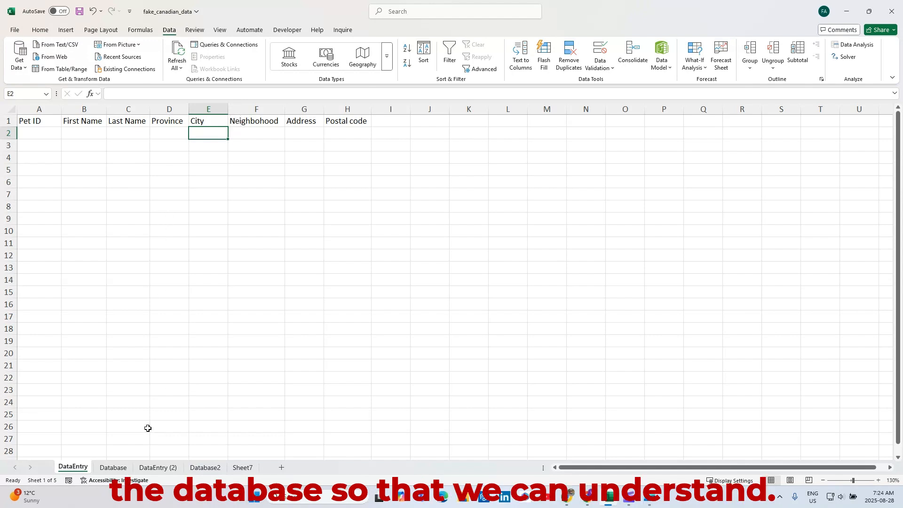
# Step: Examine the Database sheet's records, following the Saskatchewan entry in row 4 across its province, city, neighborhood and address
pyautogui.click(104, 468)
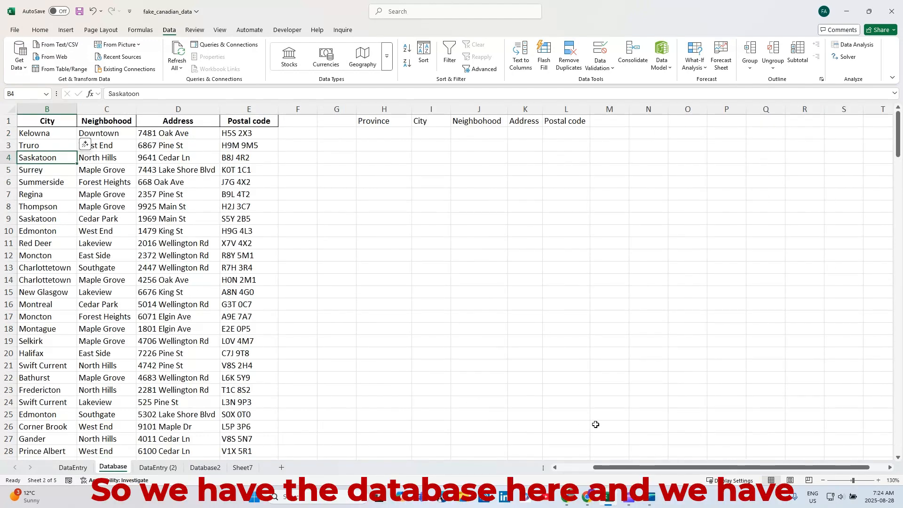
pyautogui.moveTo(603, 468); pyautogui.dragTo(541, 467)
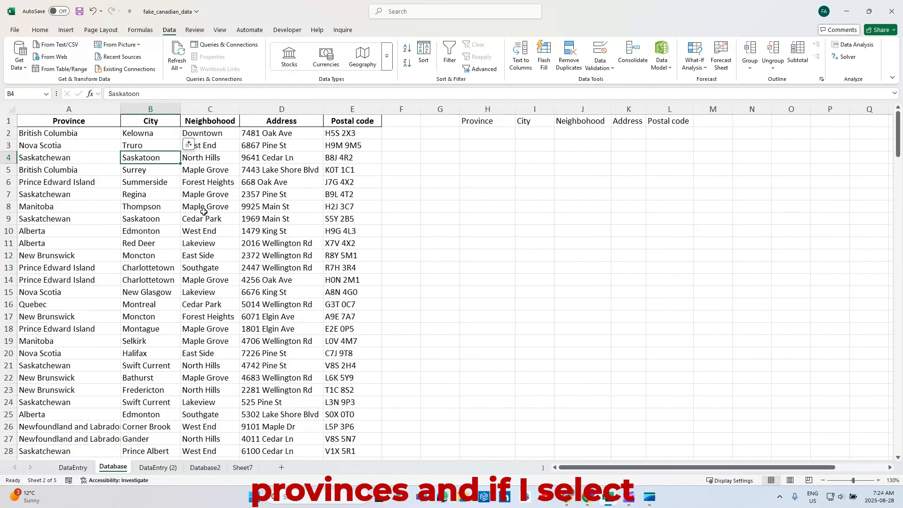
pyautogui.click(99, 136)
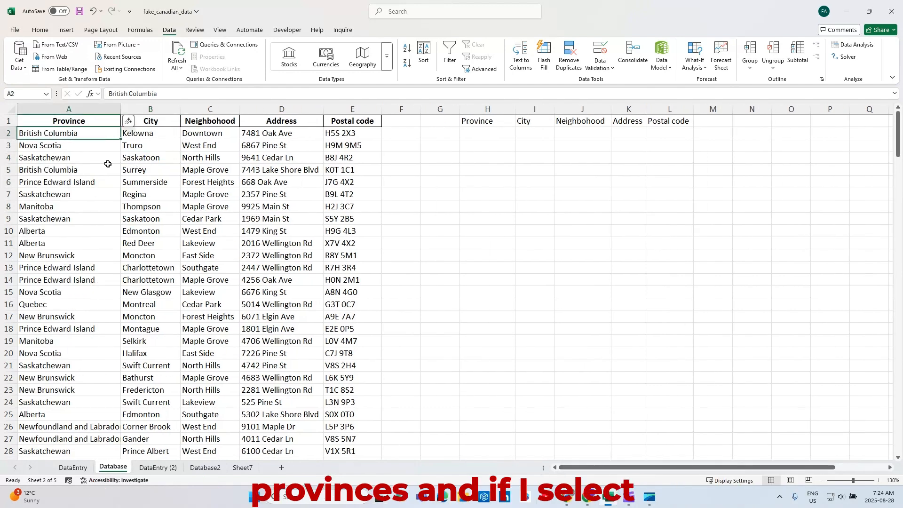
pyautogui.click(76, 160)
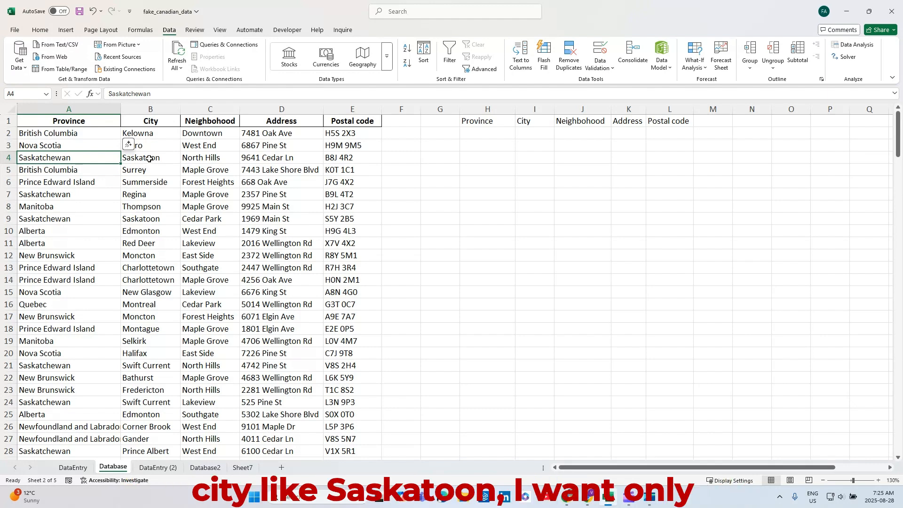
pyautogui.click(124, 160)
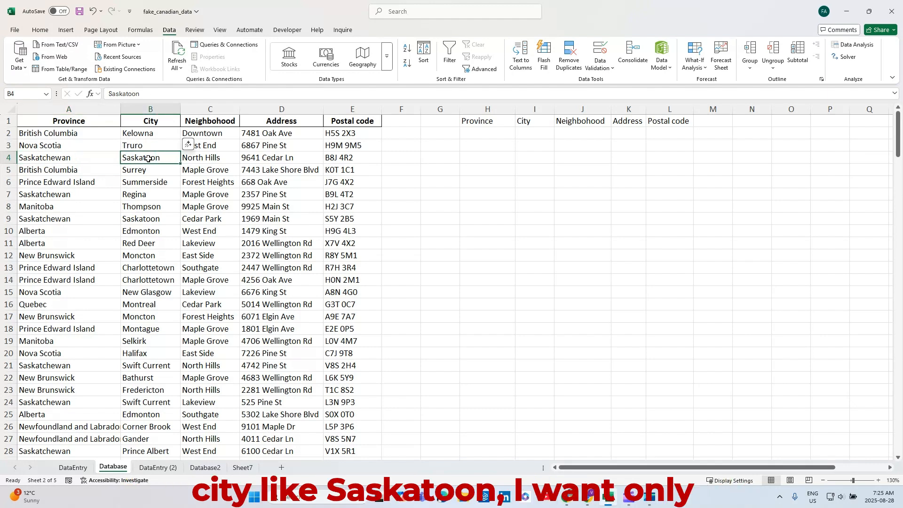
pyautogui.click(204, 161)
pyautogui.click(243, 159)
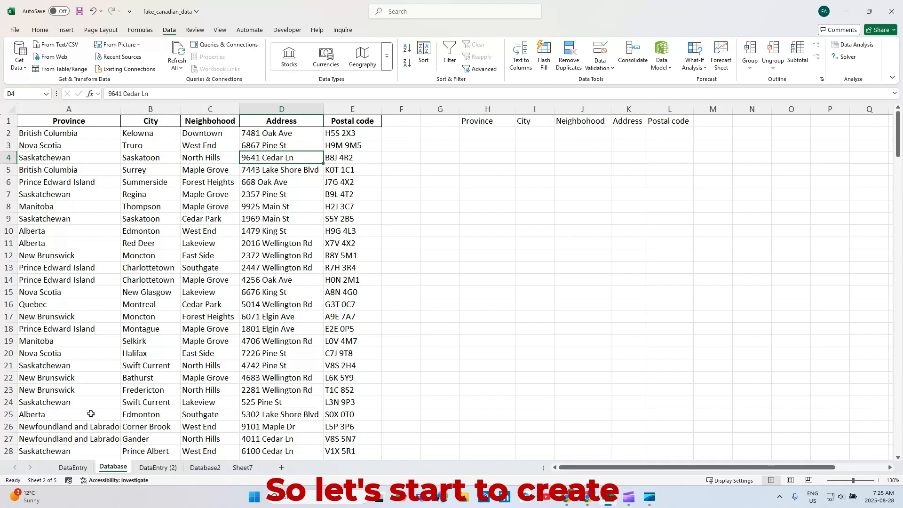
# Step: Start a data validation rule for the Province cell D2 on the DataEntry sheet that allows a list
pyautogui.click(73, 467)
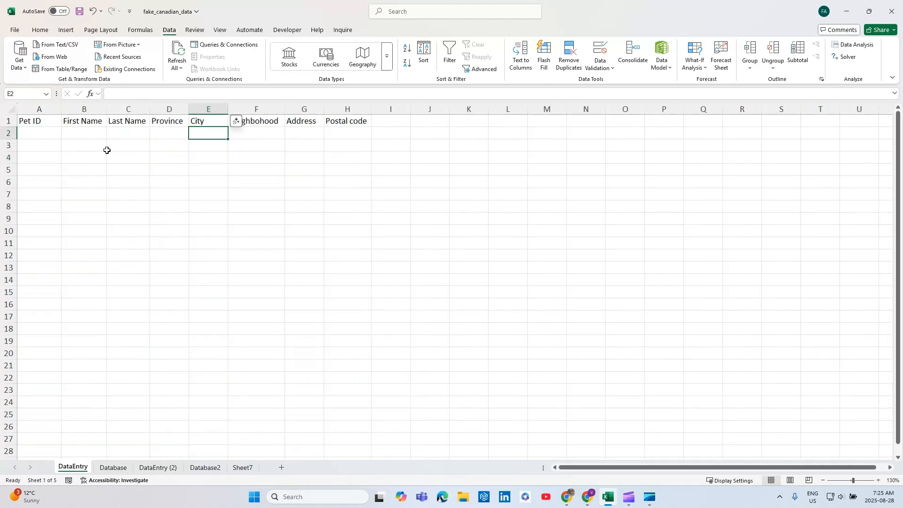
pyautogui.click(177, 130)
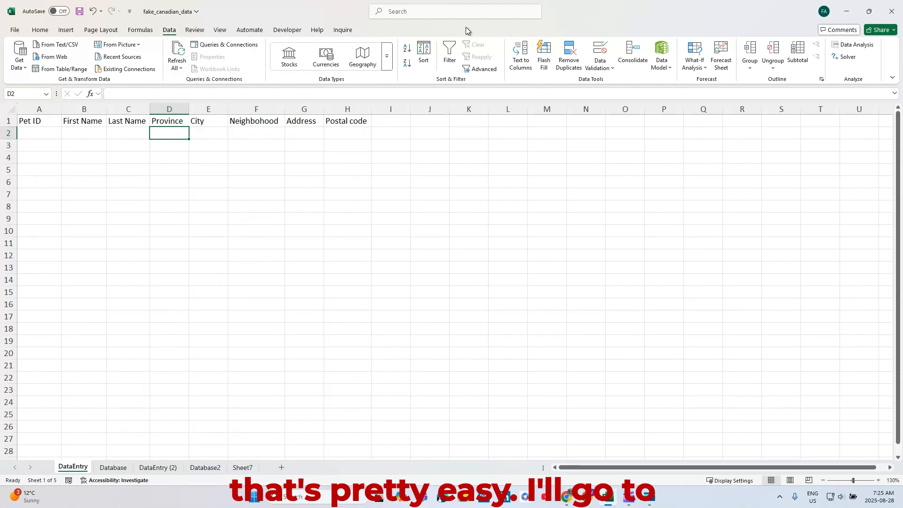
pyautogui.click(600, 66)
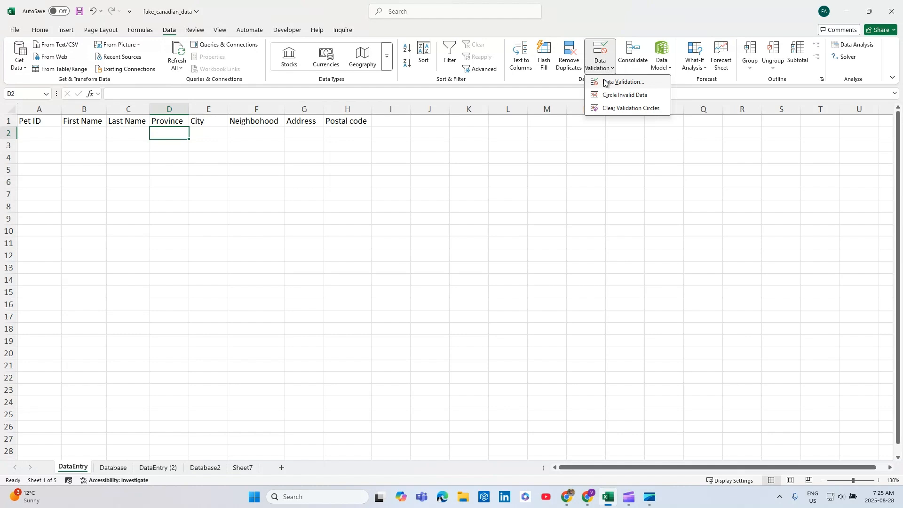
pyautogui.click(605, 83)
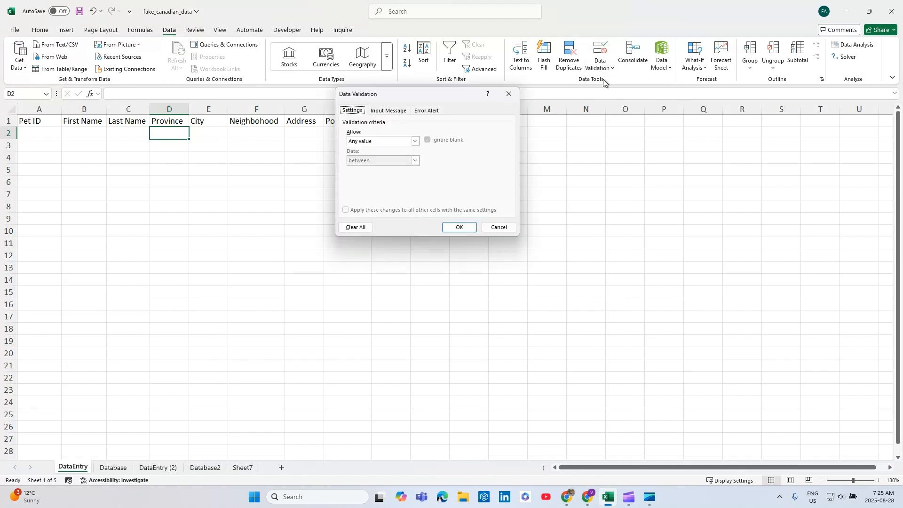
pyautogui.click(379, 140)
pyautogui.click(376, 168)
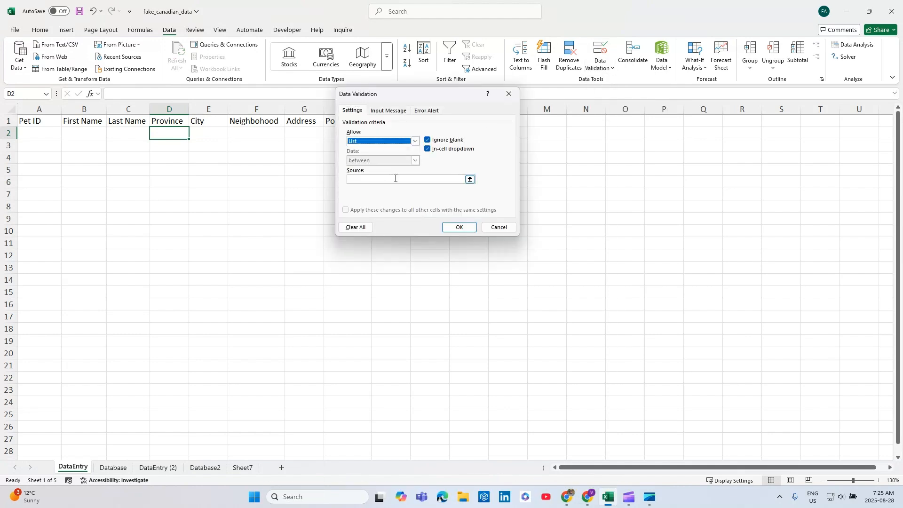
# Step: Set the list source to =Database!$A$2:$A$201, apply the rule, and check the Province drop-down options
pyautogui.click(413, 178)
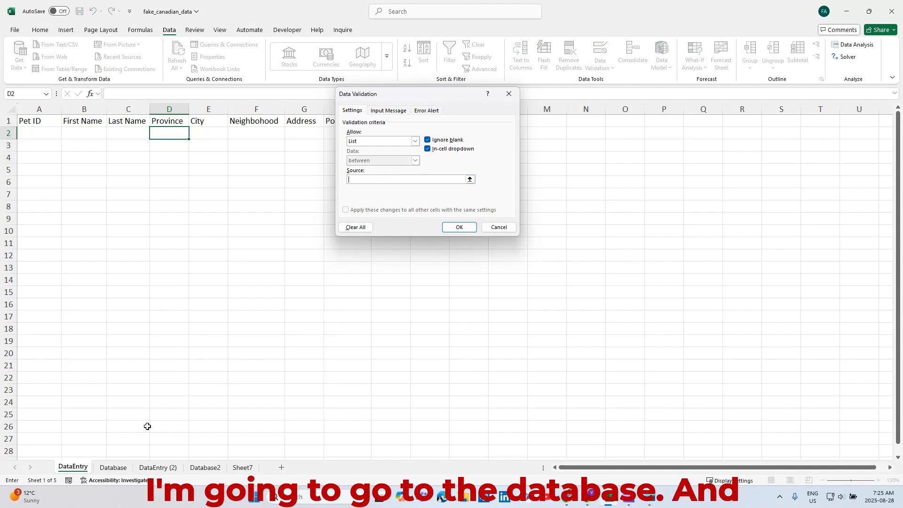
pyautogui.click(113, 467)
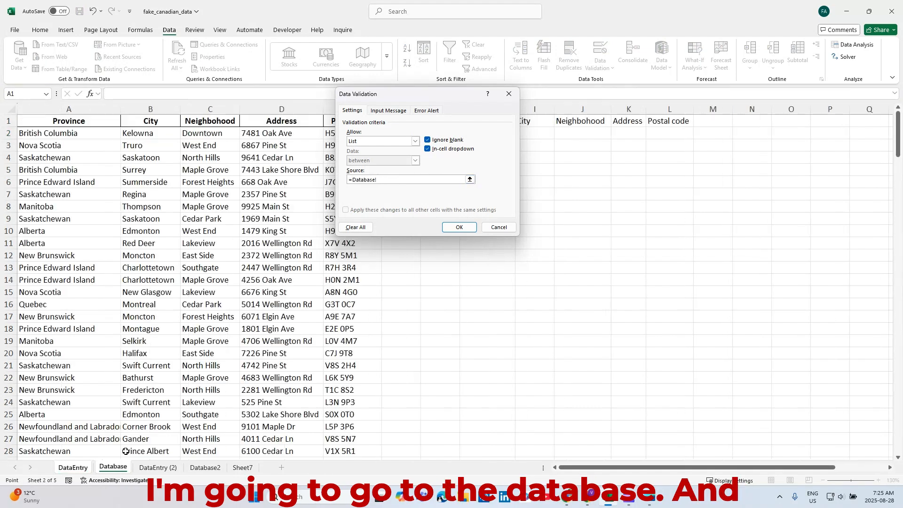
pyautogui.click(75, 134)
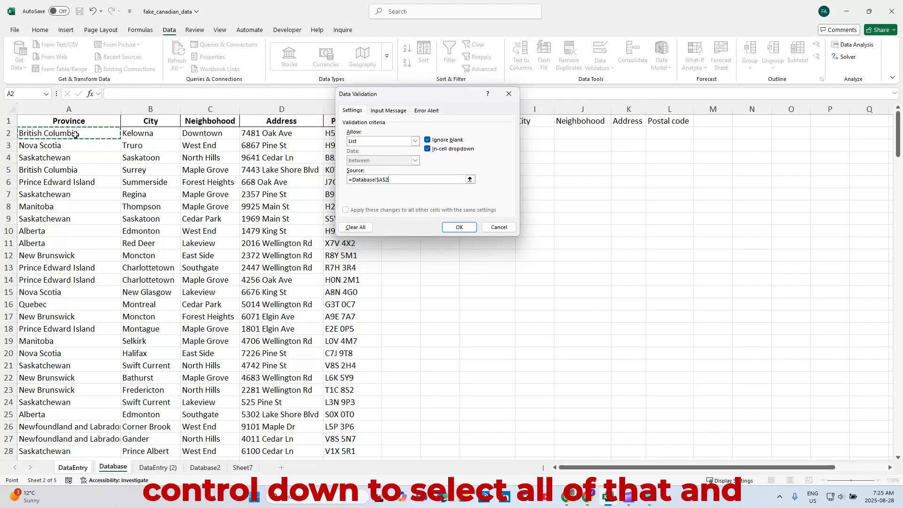
pyautogui.hotkey('ctrl', 'shift', 'Down')
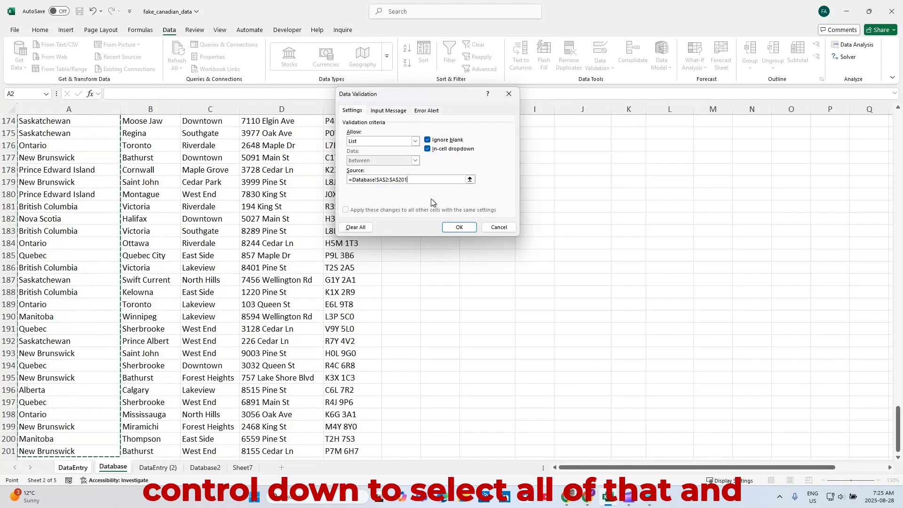
pyautogui.click(456, 227)
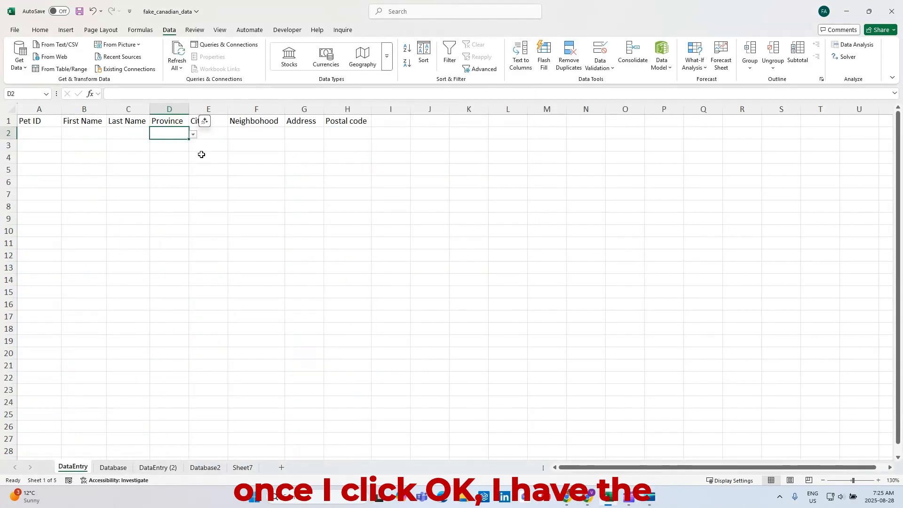
pyautogui.click(193, 135)
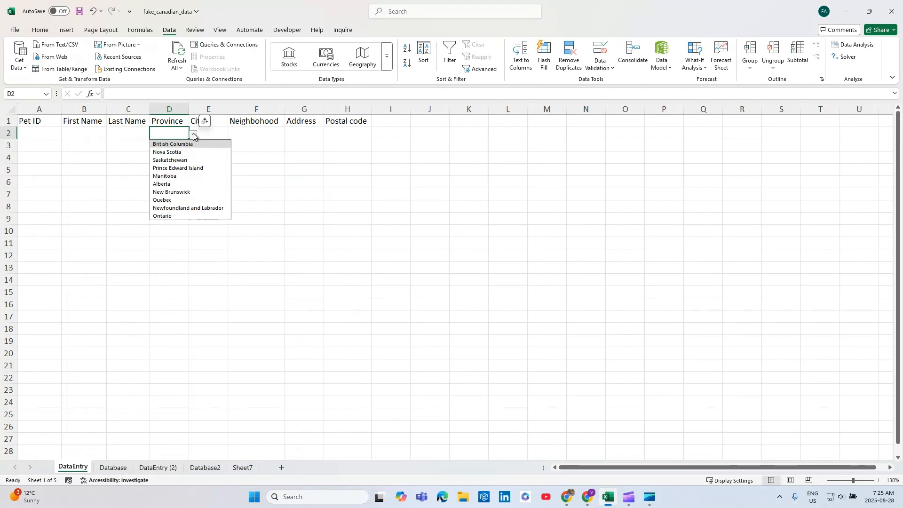
pyautogui.click(193, 137)
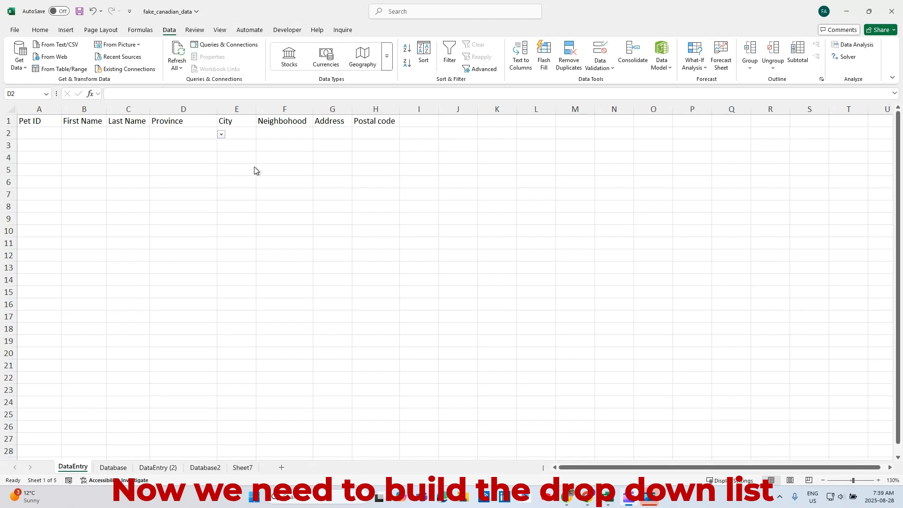
# Step: Review the City, Neighborhood, Address and Postal code entry cells and the Province drop-down they depend on
pyautogui.click(243, 133)
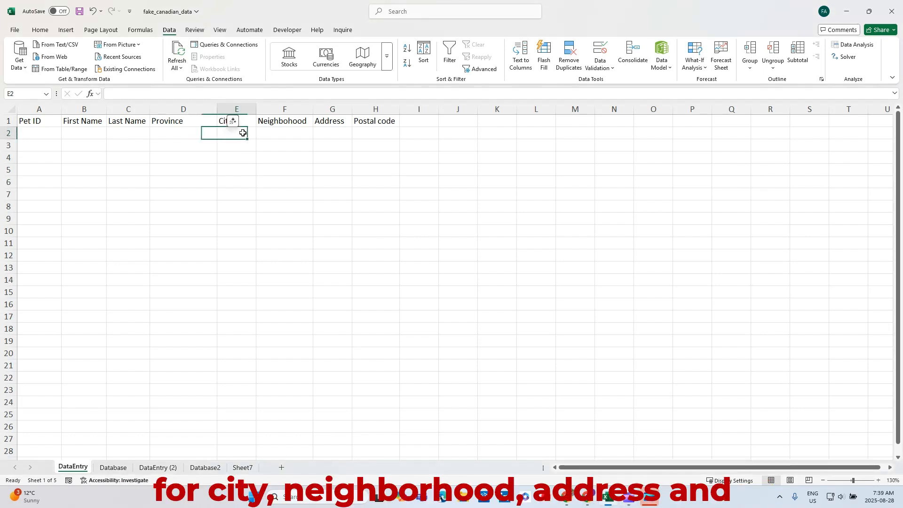
pyautogui.click(286, 133)
pyautogui.click(335, 133)
pyautogui.click(372, 133)
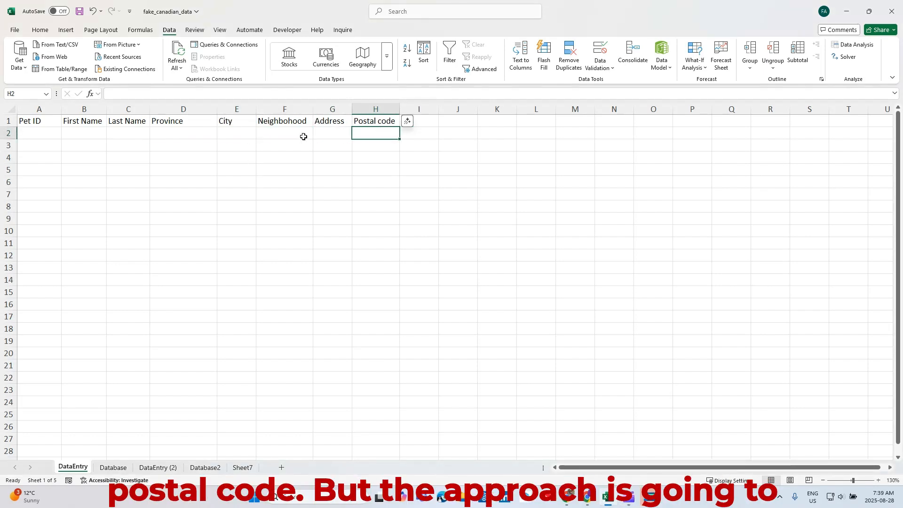
pyautogui.click(244, 132)
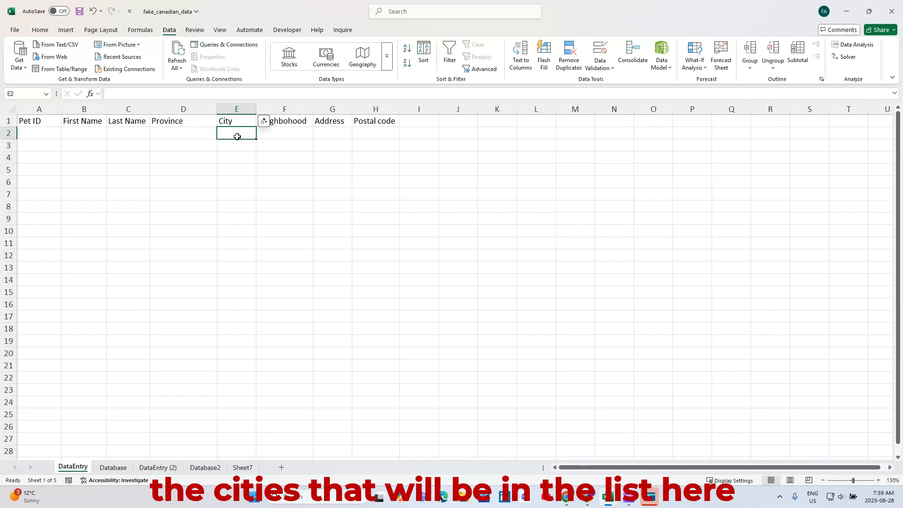
pyautogui.click(205, 133)
pyautogui.click(222, 136)
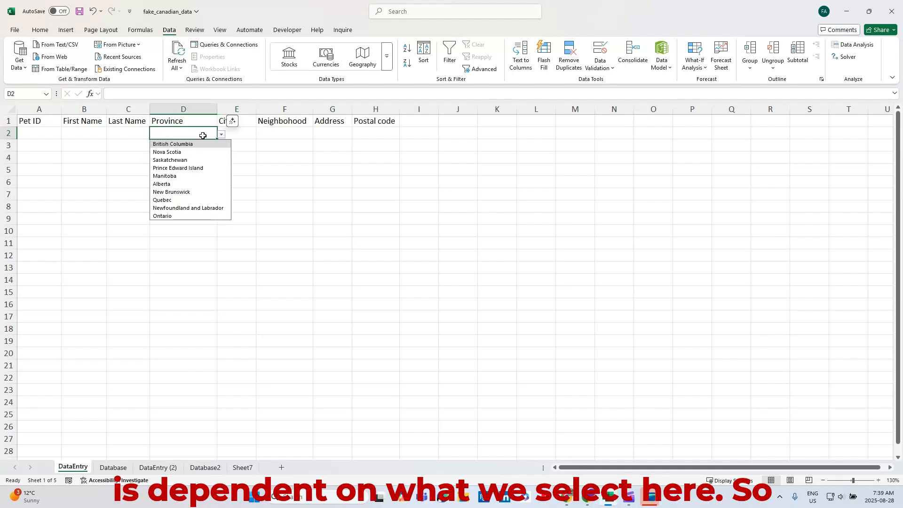
pyautogui.click(242, 136)
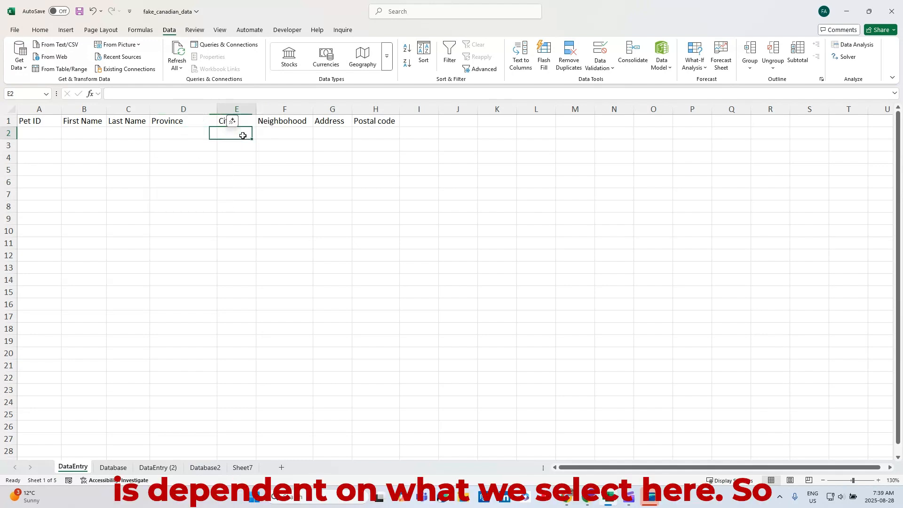
# Step: Enter =FILTER(B:B,A:A=DataEntry!D2) in cell I2 under the City heading on the Database sheet
pyautogui.click(112, 468)
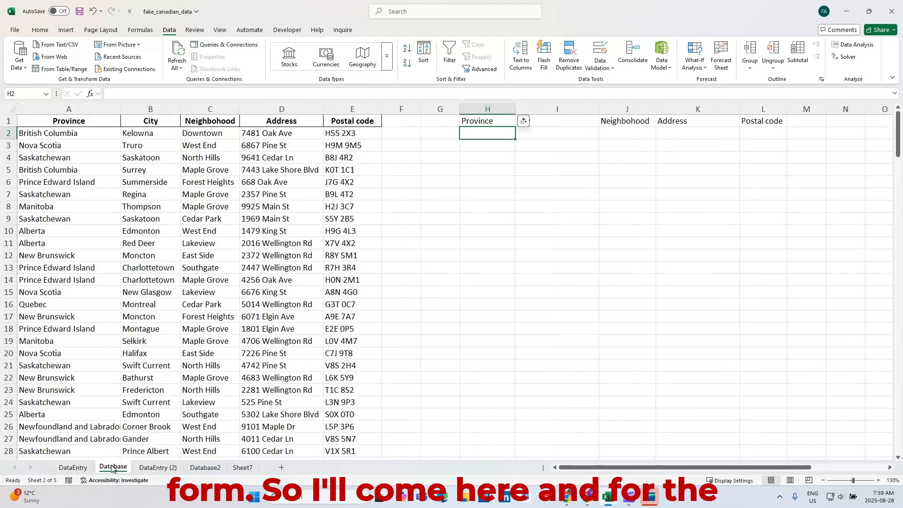
pyautogui.click(552, 132)
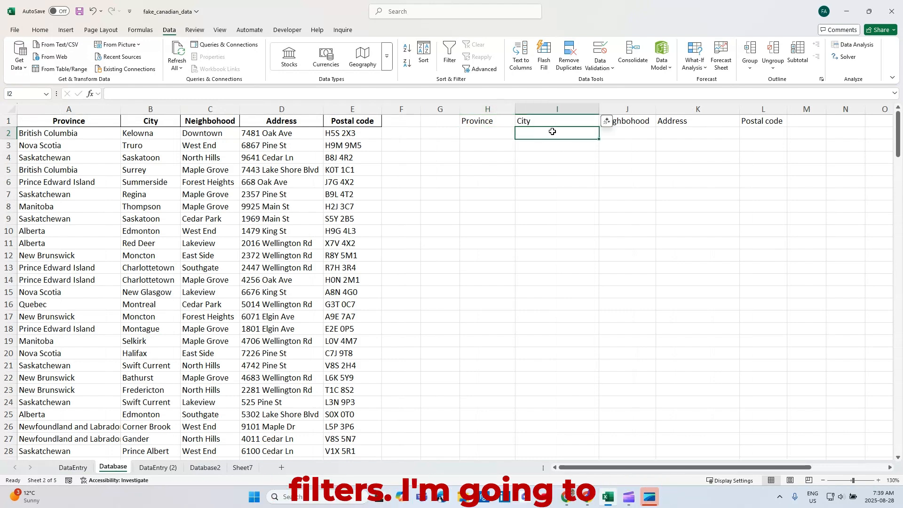
pyautogui.write('=fil')
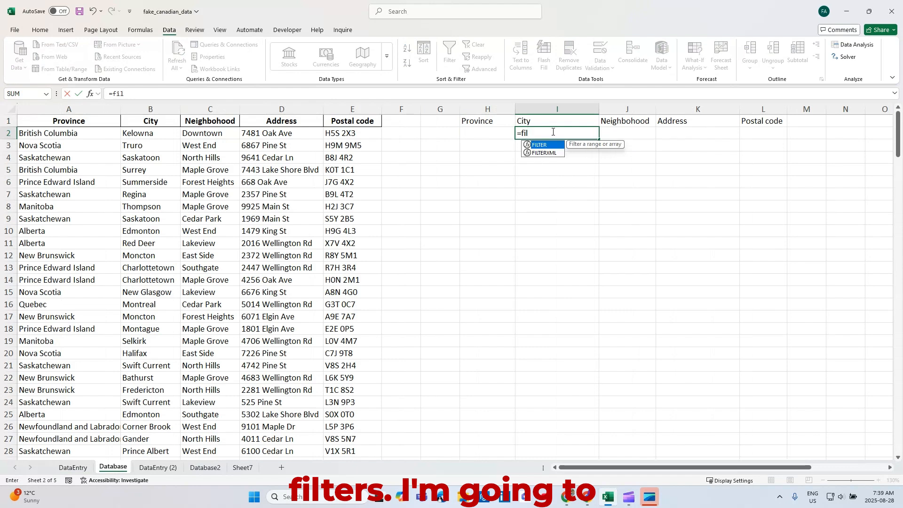
pyautogui.press('Tab')
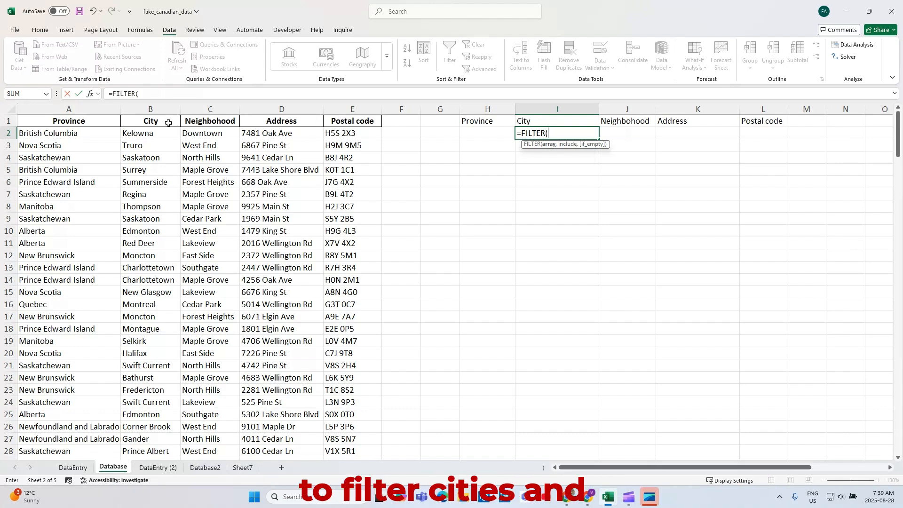
pyautogui.click(157, 109)
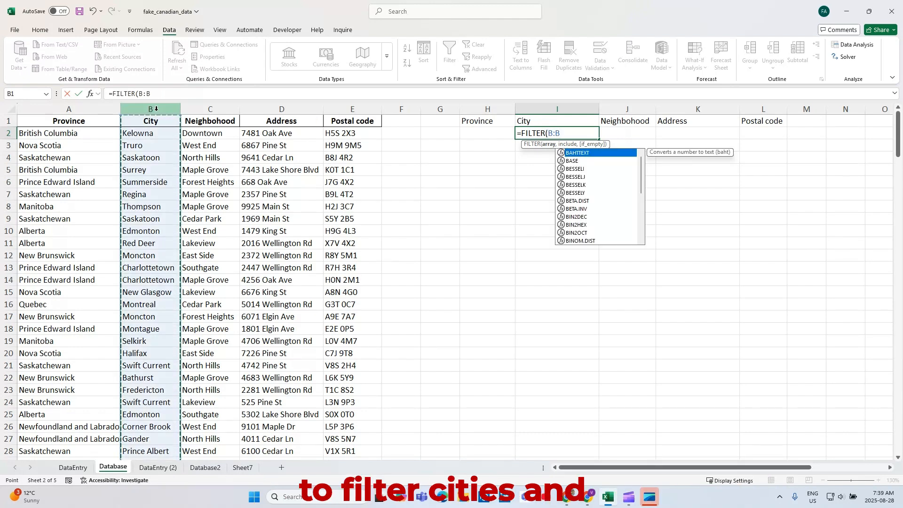
pyautogui.write(',')
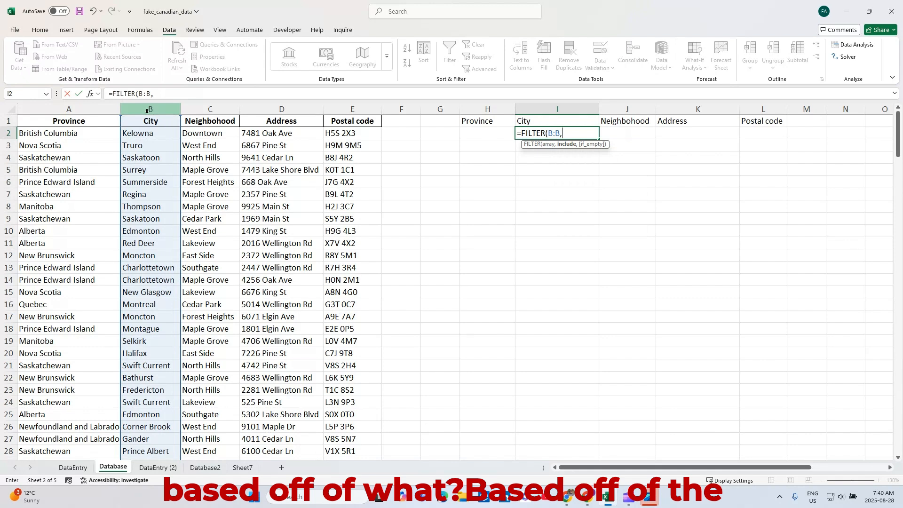
pyautogui.click(78, 109)
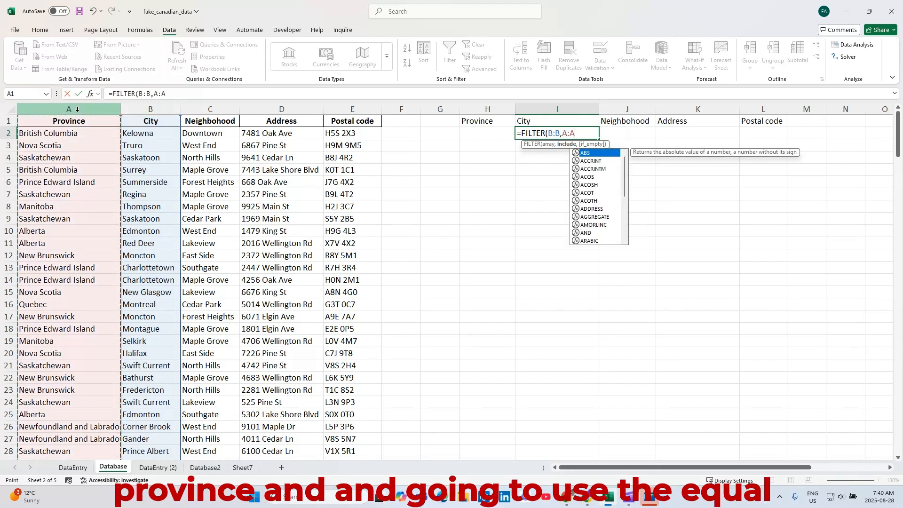
pyautogui.write('=')
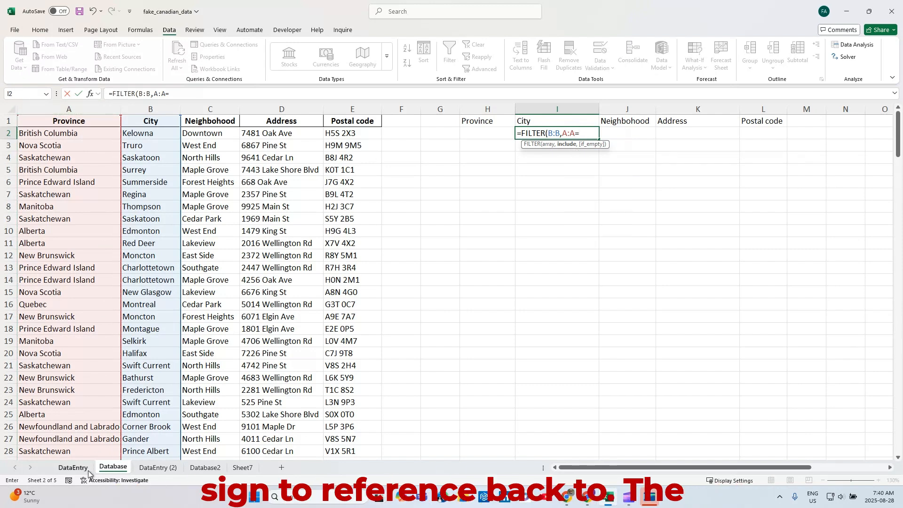
pyautogui.click(84, 470)
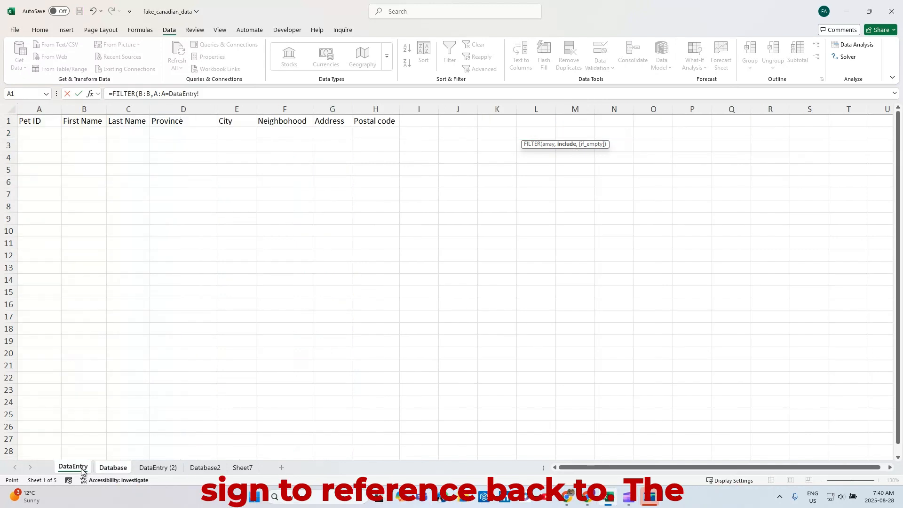
pyautogui.click(176, 133)
pyautogui.press('Return')
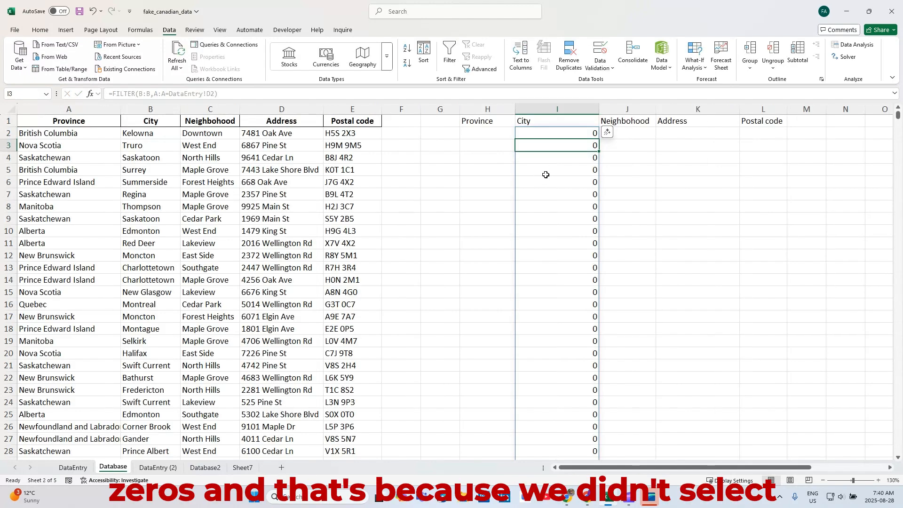
# Step: Choose British Columbia as the Province in DataEntry cell D2 and check the filtered City list on the Database sheet
pyautogui.click(71, 467)
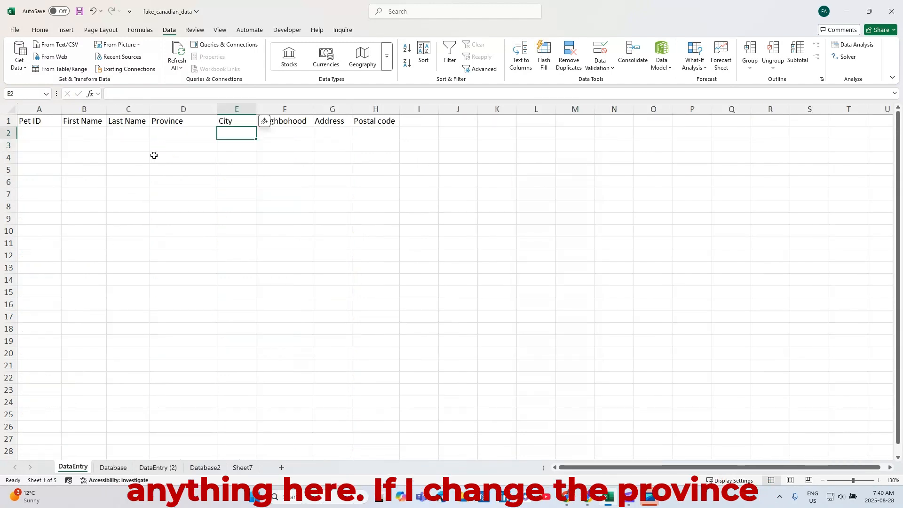
pyautogui.click(158, 135)
pyautogui.click(221, 135)
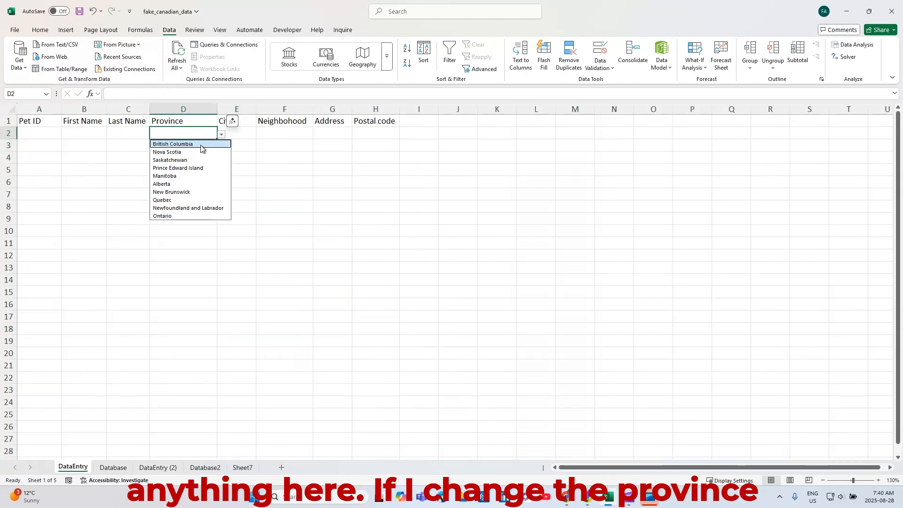
pyautogui.click(192, 144)
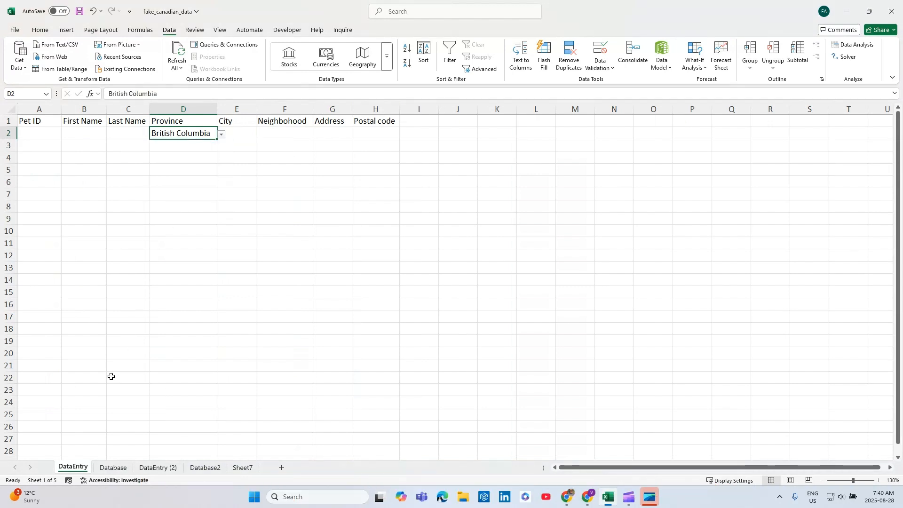
pyautogui.click(112, 467)
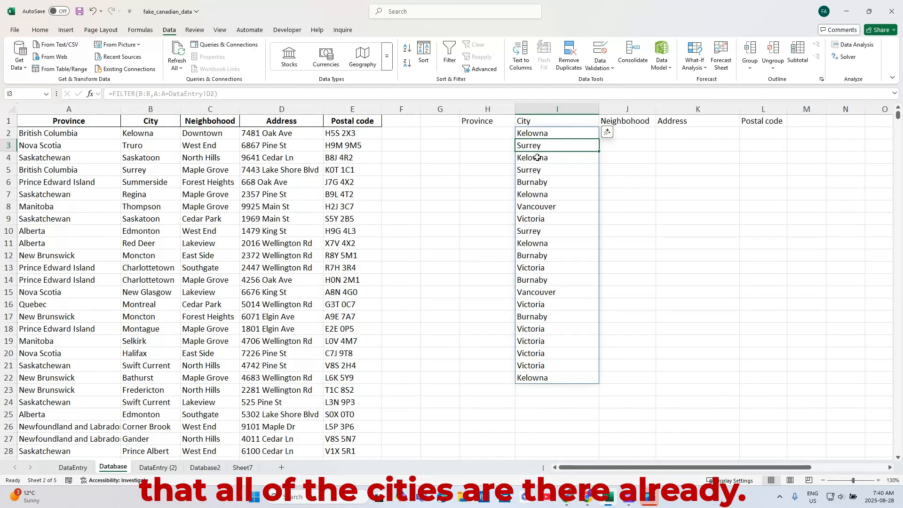
# Step: Fill the City FILTER formula from I2 across to L2, covering the Neighborhood, Address and Postal code columns
pyautogui.click(537, 131)
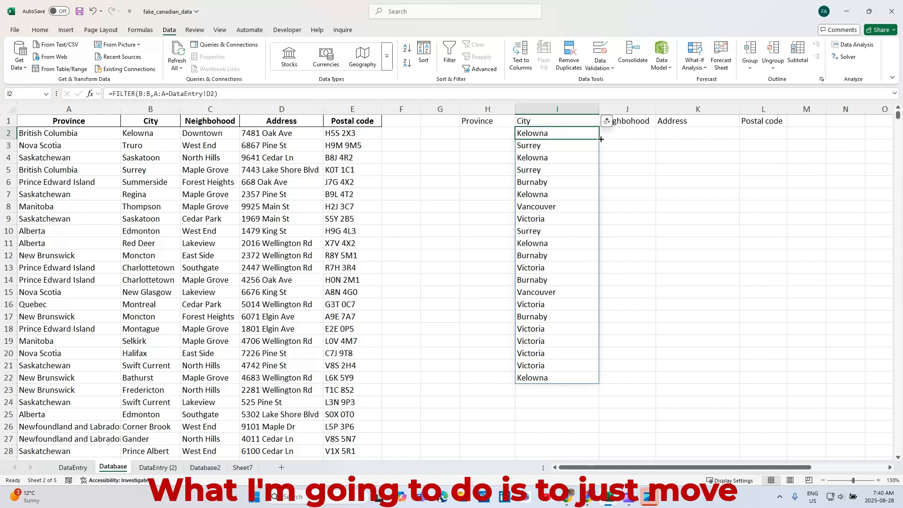
pyautogui.moveTo(600, 139); pyautogui.dragTo(766, 134)
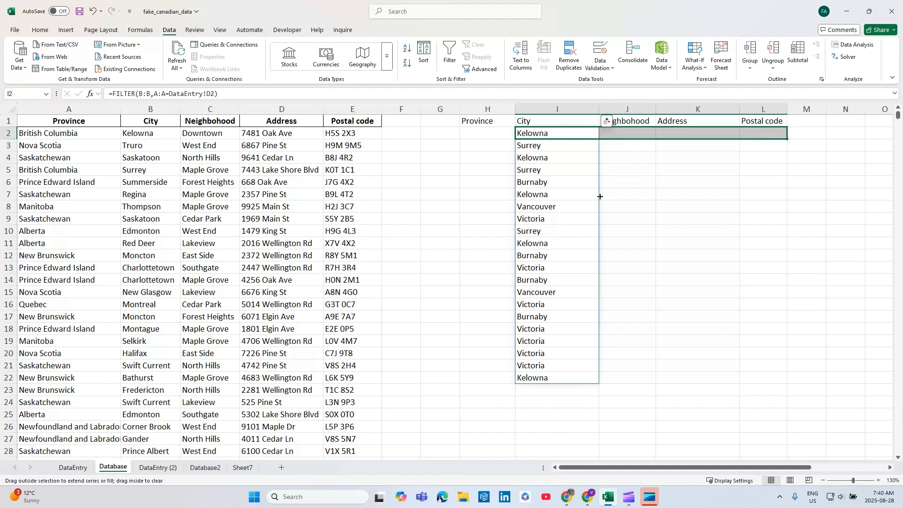
pyautogui.moveTo(600, 197); pyautogui.dragTo(600, 197)
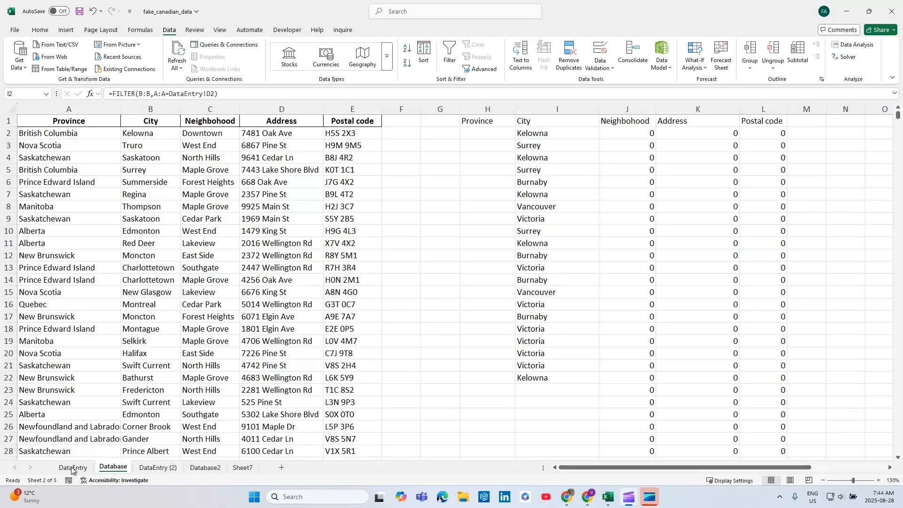
# Step: Copy the text of the City FILTER formula from cell I2 on the Database sheet
pyautogui.click(72, 467)
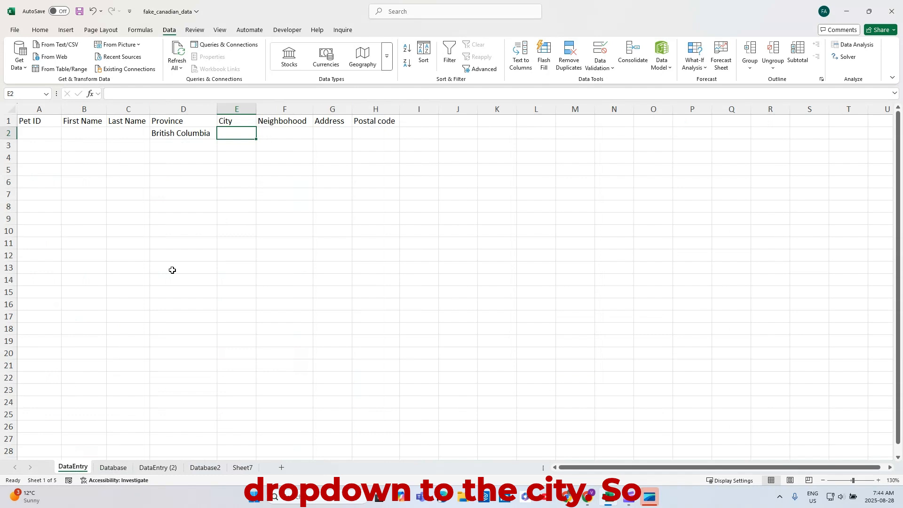
pyautogui.click(114, 468)
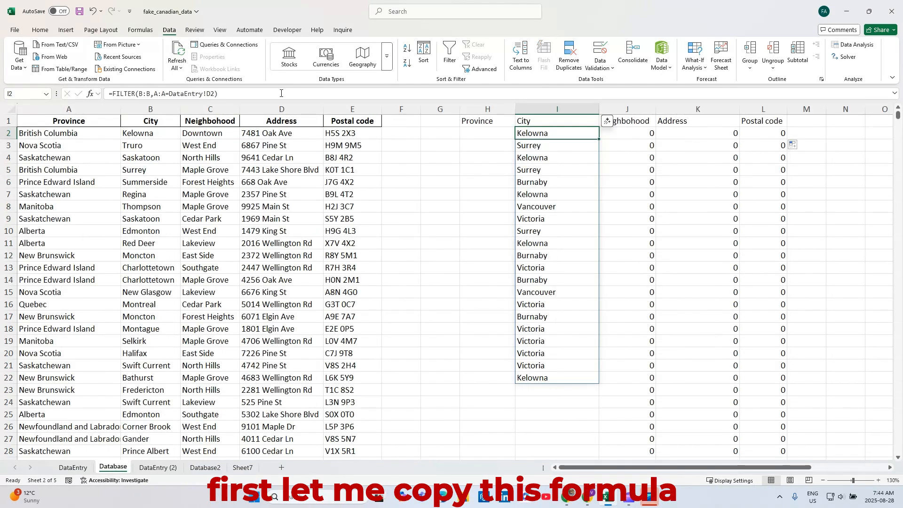
pyautogui.moveTo(217, 94); pyautogui.dragTo(93, 98)
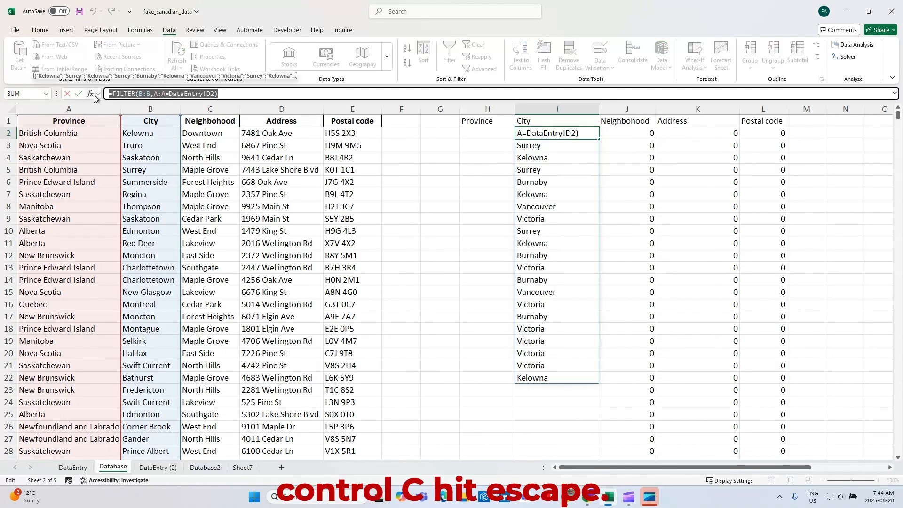
pyautogui.press('Escape')
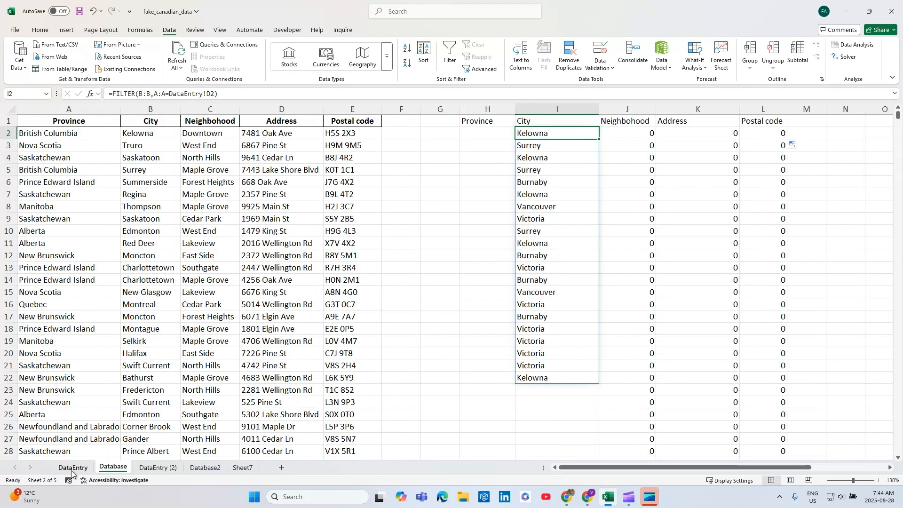
# Step: Start a data validation rule for the City cell E2 on the DataEntry sheet that allows a list
pyautogui.click(73, 467)
pyautogui.click(611, 68)
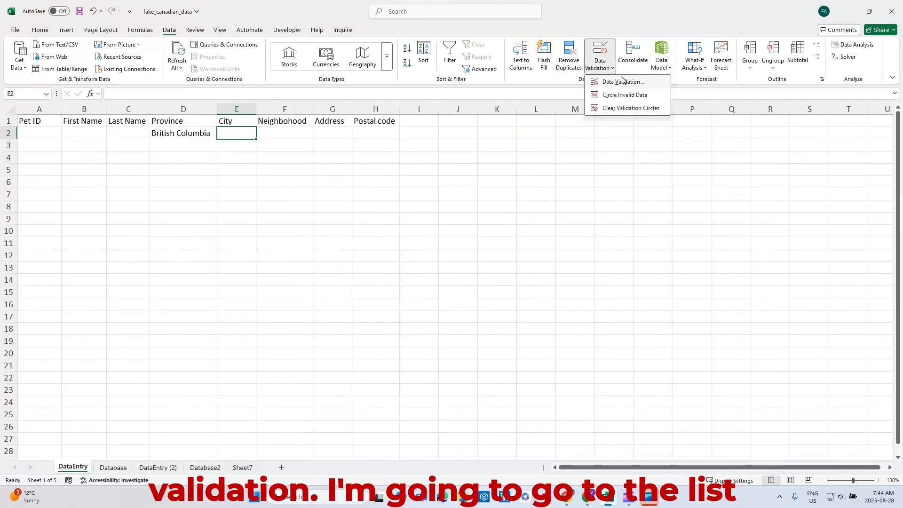
pyautogui.click(625, 88)
pyautogui.click(681, 203)
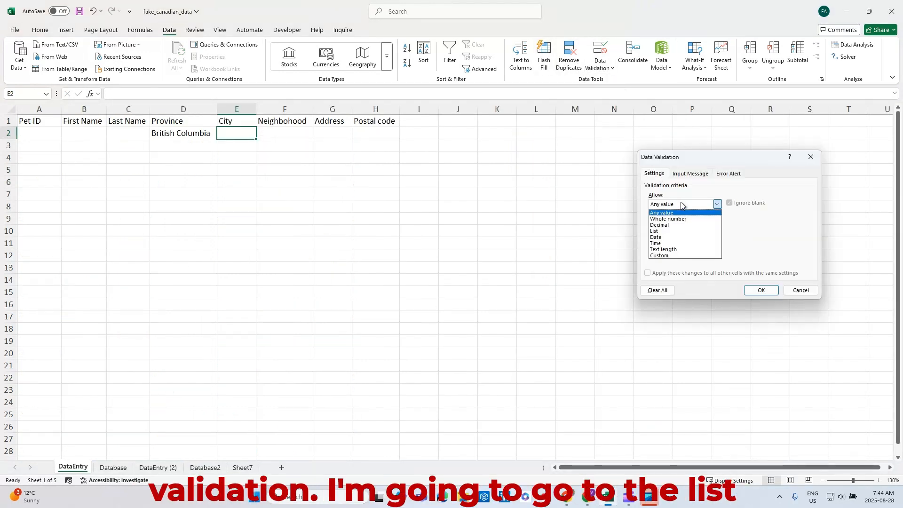
pyautogui.click(665, 231)
# Step: Try to use the copied formula =FILTER(B:B,A:A=DataEntry!D2) as the list source, decline to continue, and clear the source
pyautogui.click(693, 242)
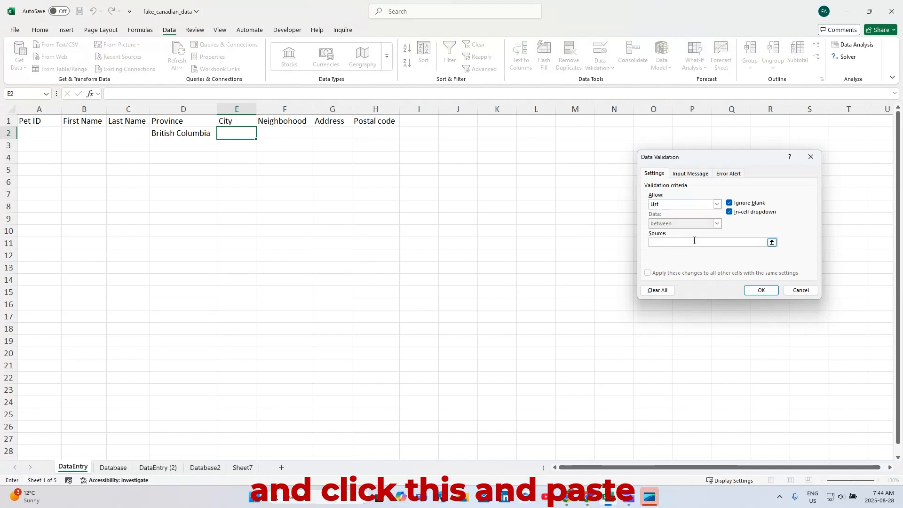
pyautogui.hotkey('ctrl', 'v')
pyautogui.moveTo(698, 163); pyautogui.dragTo(515, 108)
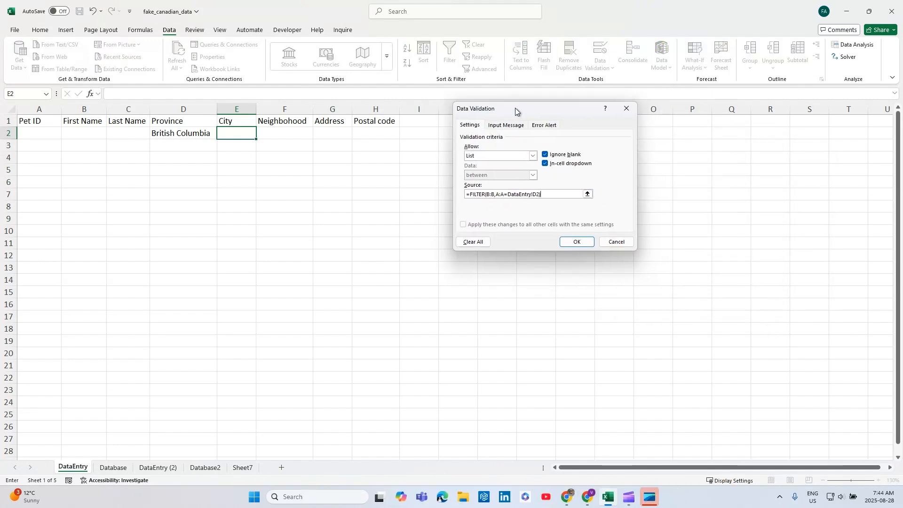
pyautogui.click(577, 241)
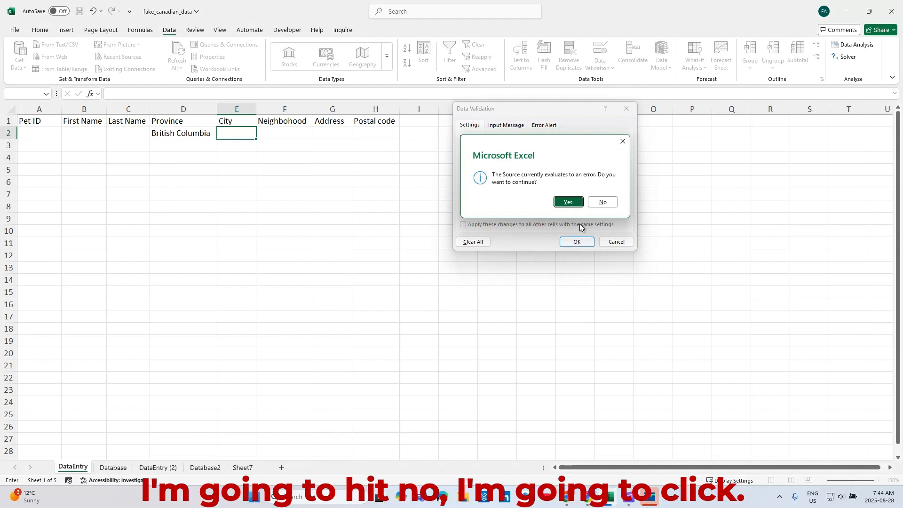
pyautogui.click(603, 201)
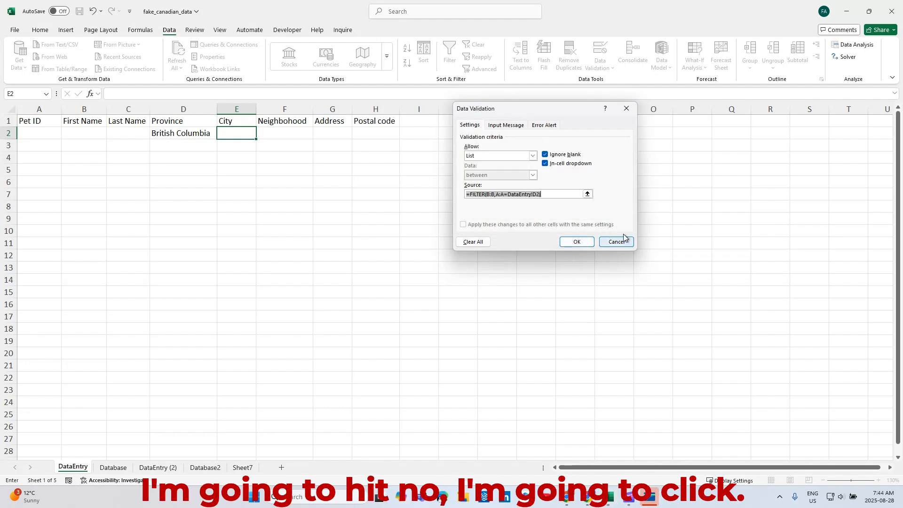
pyautogui.click(549, 194)
pyautogui.press('BackSpace')
pyautogui.press('BackSpace')
pyautogui.press('BackSpace')
pyautogui.press('BackSpace')
pyautogui.press('BackSpace')
pyautogui.press('BackSpace')
pyautogui.press('BackSpace')
pyautogui.press('BackSpace')
pyautogui.press('BackSpace')
pyautogui.press('BackSpace')
pyautogui.press('BackSpace')
pyautogui.press('BackSpace')
pyautogui.press('BackSpace')
pyautogui.press('BackSpace')
pyautogui.press('BackSpace')
pyautogui.press('BackSpace')
pyautogui.press('BackSpace')
pyautogui.press('BackSpace')
pyautogui.press('BackSpace')
pyautogui.press('BackSpace')
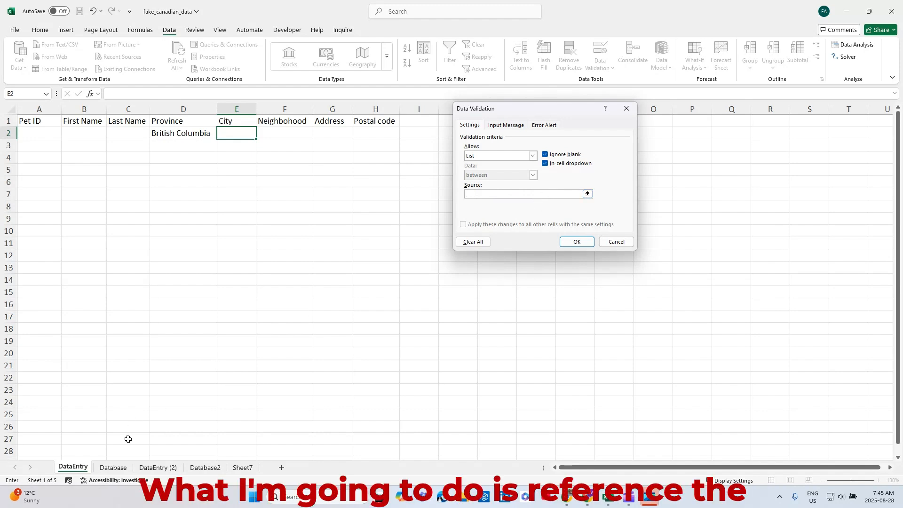
# Step: Set the list source to =Database!$I$2#, apply the rule, and check the City drop-down options
pyautogui.click(113, 467)
pyautogui.moveTo(508, 110); pyautogui.dragTo(683, 147)
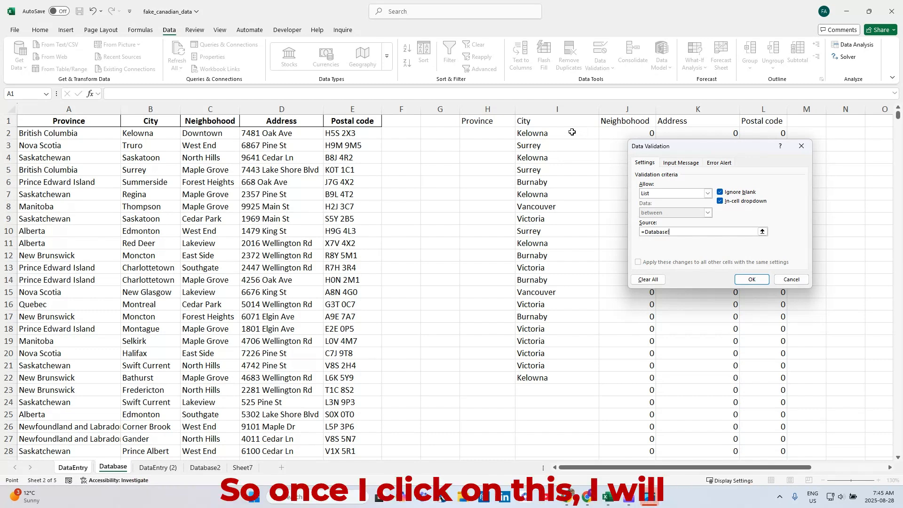
pyautogui.click(557, 133)
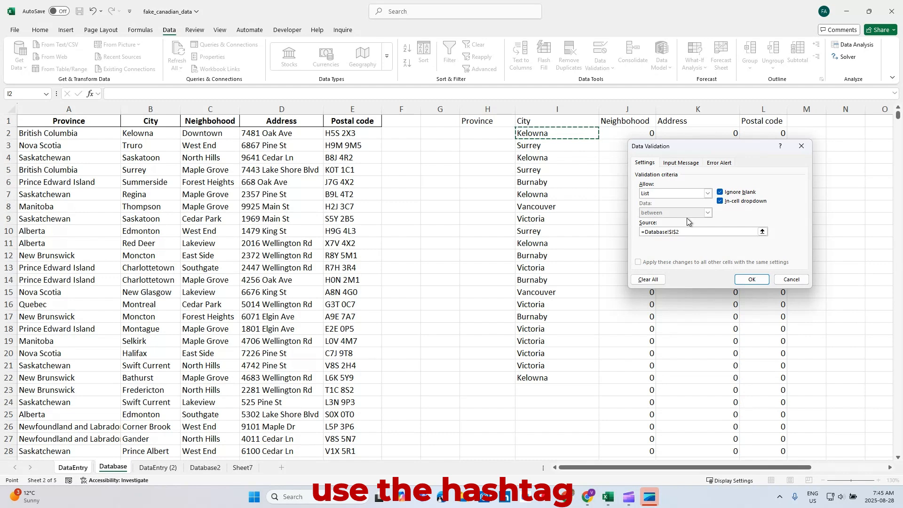
pyautogui.write('#')
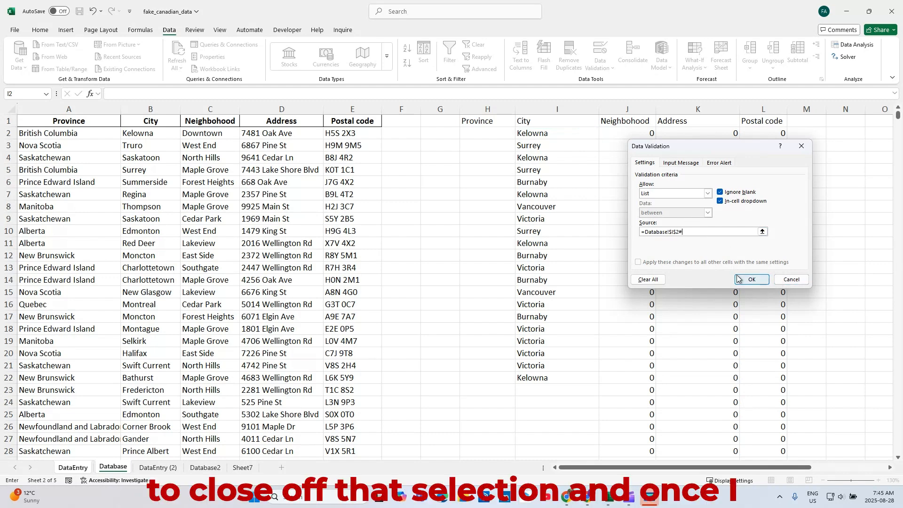
pyautogui.click(750, 280)
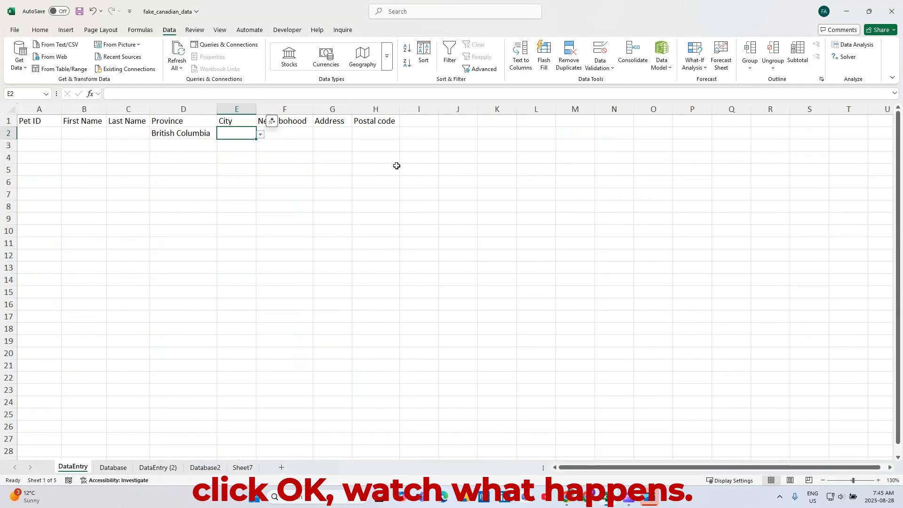
pyautogui.click(259, 136)
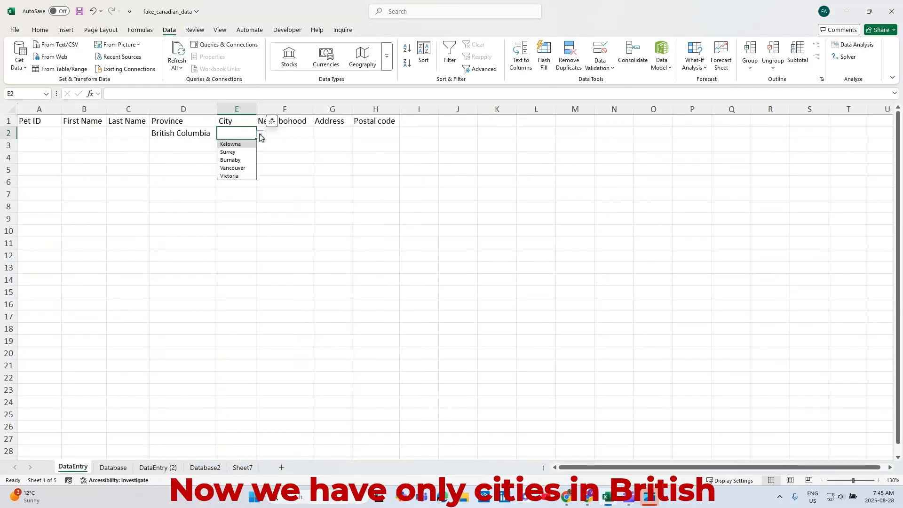
# Step: Change the Province in D2 to Alberta and return to the City cell E2
pyautogui.click(207, 133)
pyautogui.click(220, 134)
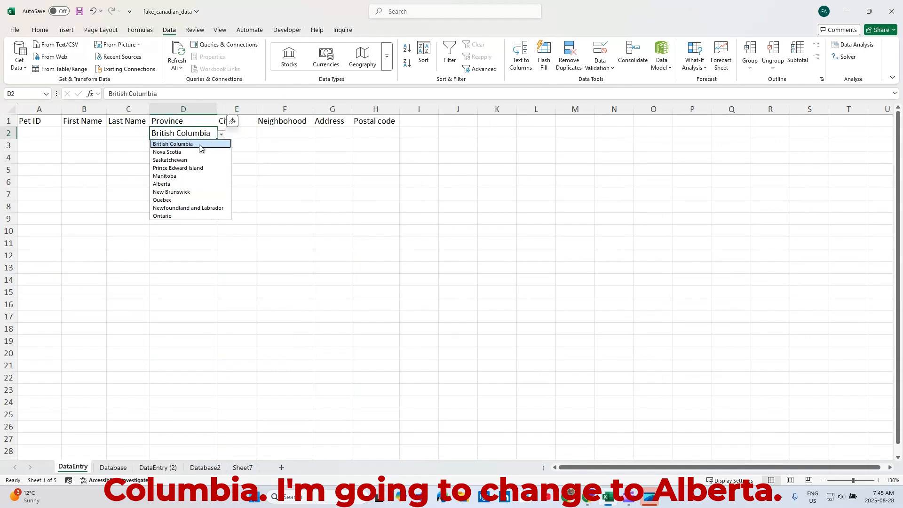
pyautogui.click(177, 184)
pyautogui.click(239, 135)
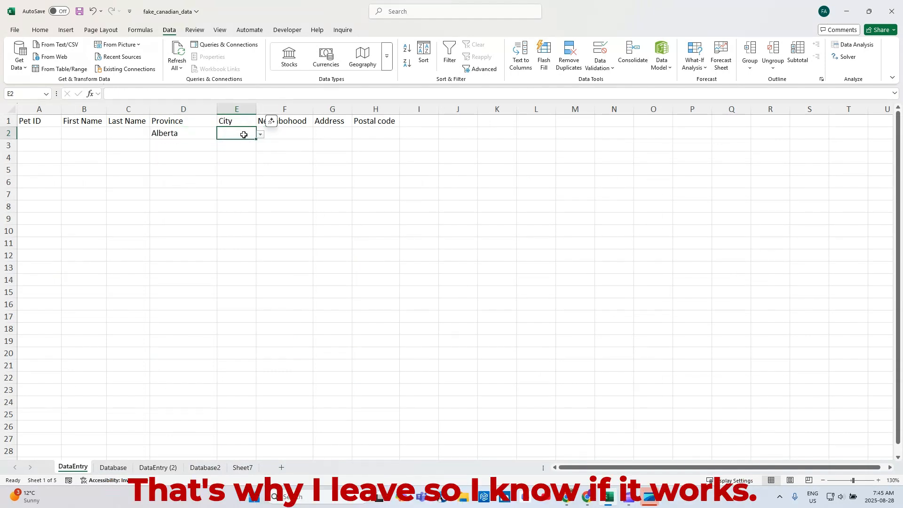
# Step: Check the City options for Alberta in E2 on the DataEntry sheet and choose Edmonton
pyautogui.click(259, 135)
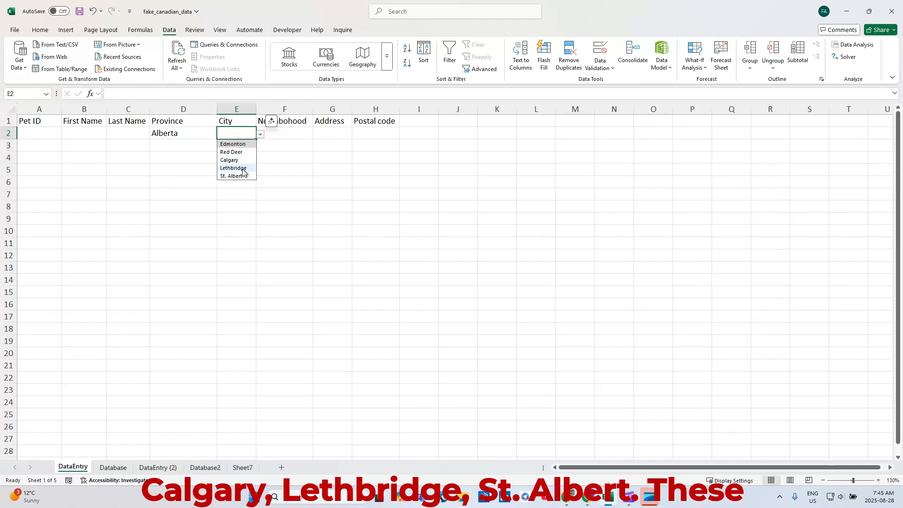
pyautogui.click(204, 133)
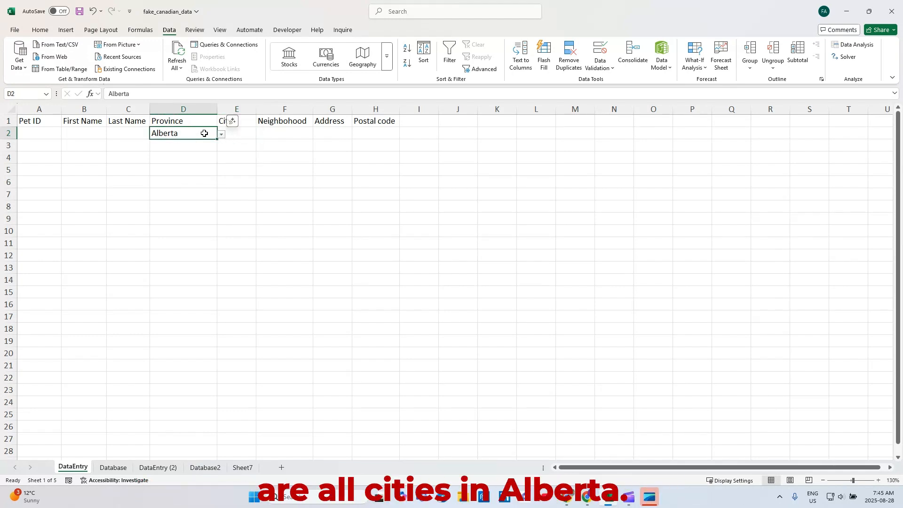
pyautogui.click(233, 134)
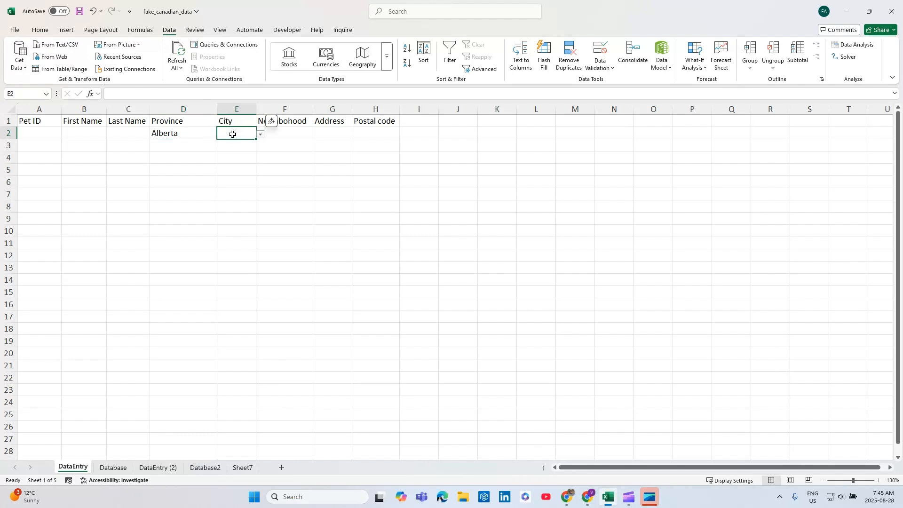
pyautogui.click(261, 135)
pyautogui.click(247, 144)
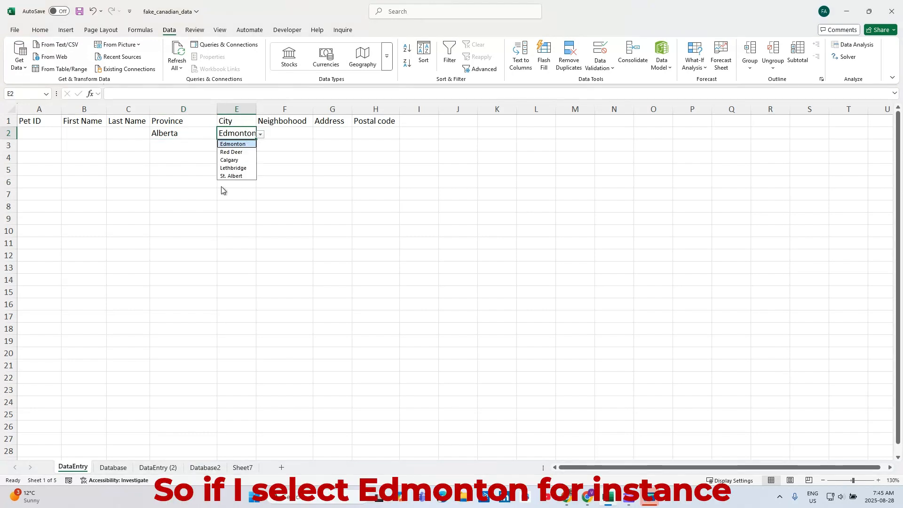
# Step: Review the filtered helper columns on the Database sheet and the empty Neighborhood, Address and Postal code cells on DataEntry
pyautogui.click(113, 467)
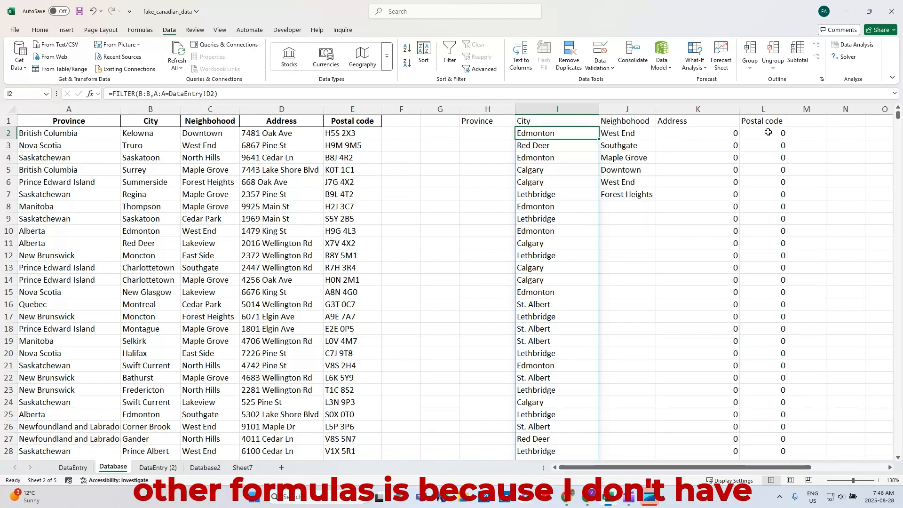
pyautogui.click(73, 467)
pyautogui.click(281, 136)
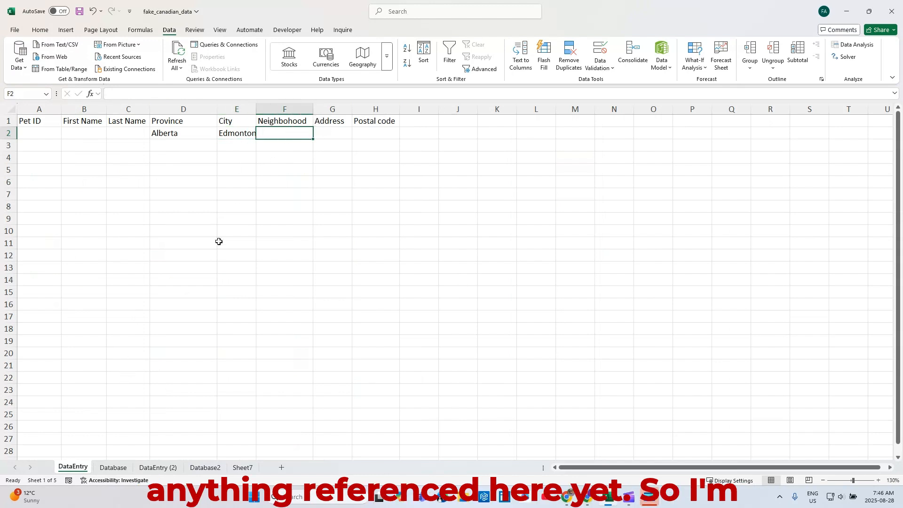
pyautogui.click(236, 135)
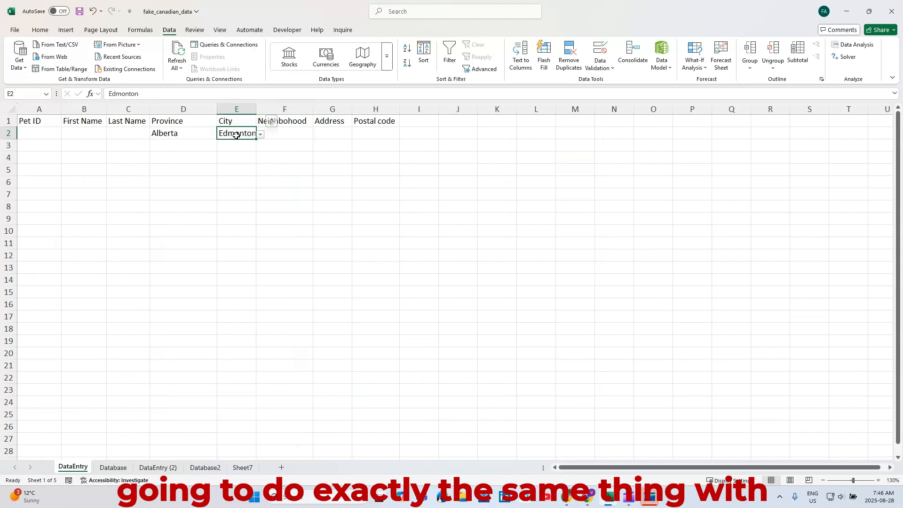
pyautogui.click(292, 130)
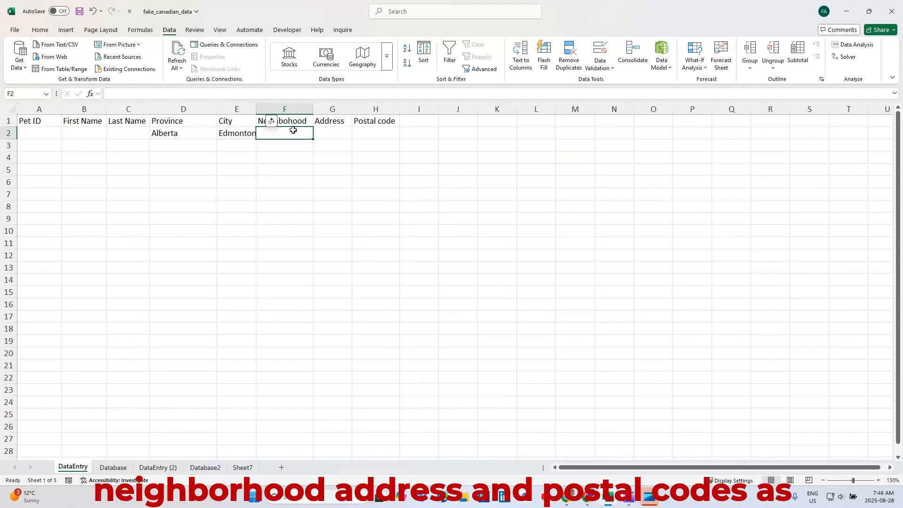
pyautogui.click(329, 130)
pyautogui.click(379, 133)
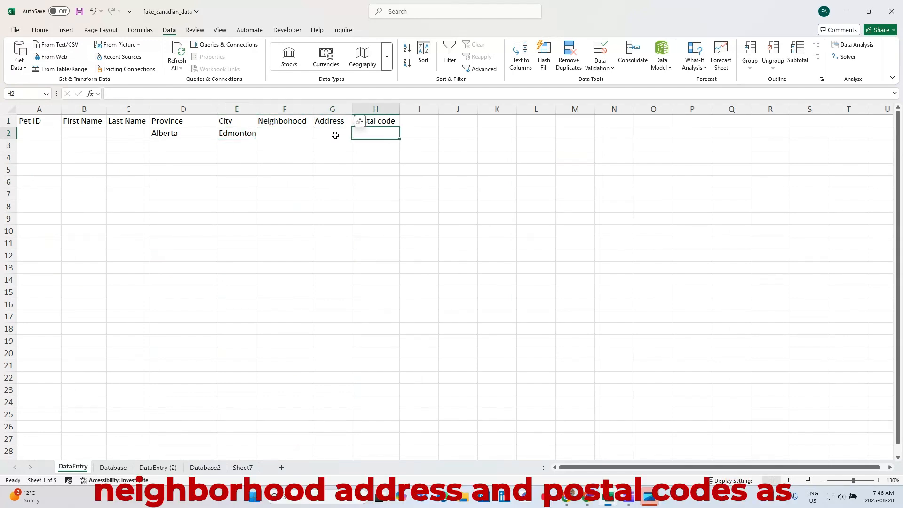
# Step: Copy the City cell E2 and paste only its validation into the Neighborhood, Address and Postal code cells F2:H2
pyautogui.click(243, 134)
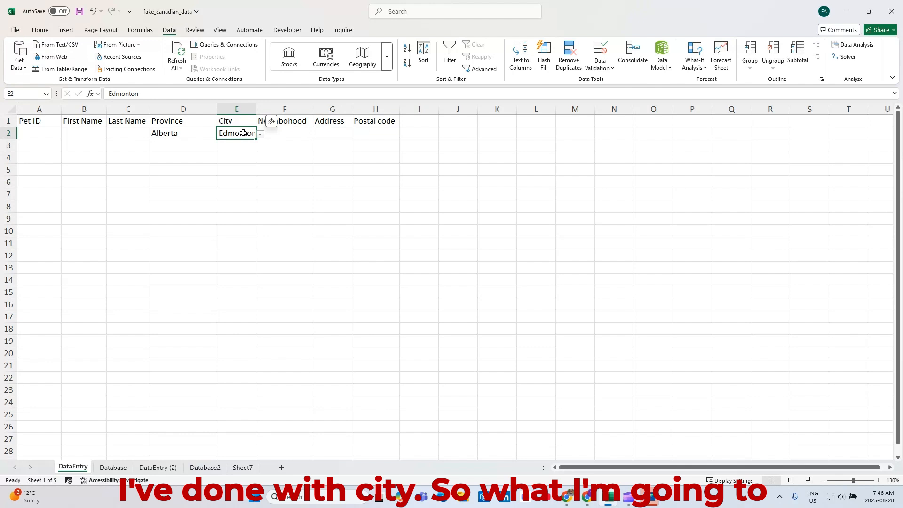
pyautogui.hotkey('ctrl', 'c')
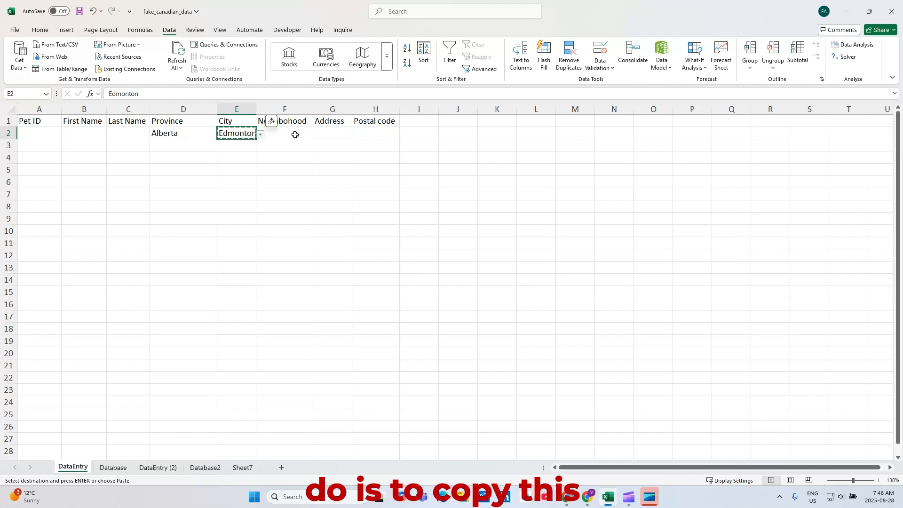
pyautogui.moveTo(291, 133); pyautogui.dragTo(362, 130)
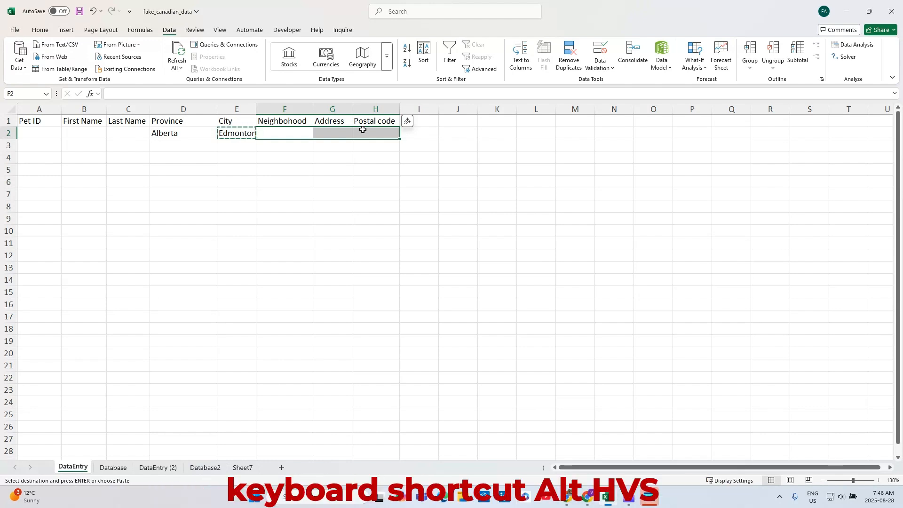
pyautogui.press('alt')
pyautogui.press('h')
pyautogui.press('v')
pyautogui.press('s')
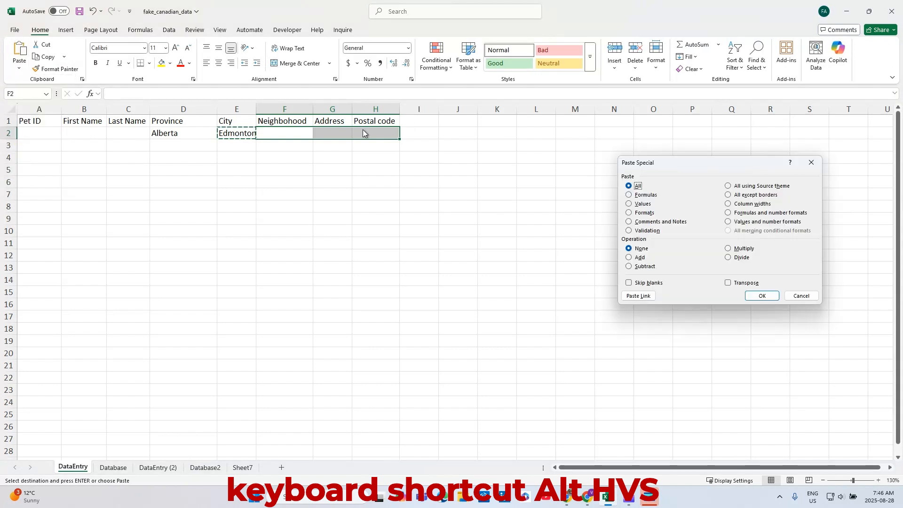
pyautogui.moveTo(638, 158); pyautogui.dragTo(407, 151)
pyautogui.click(398, 224)
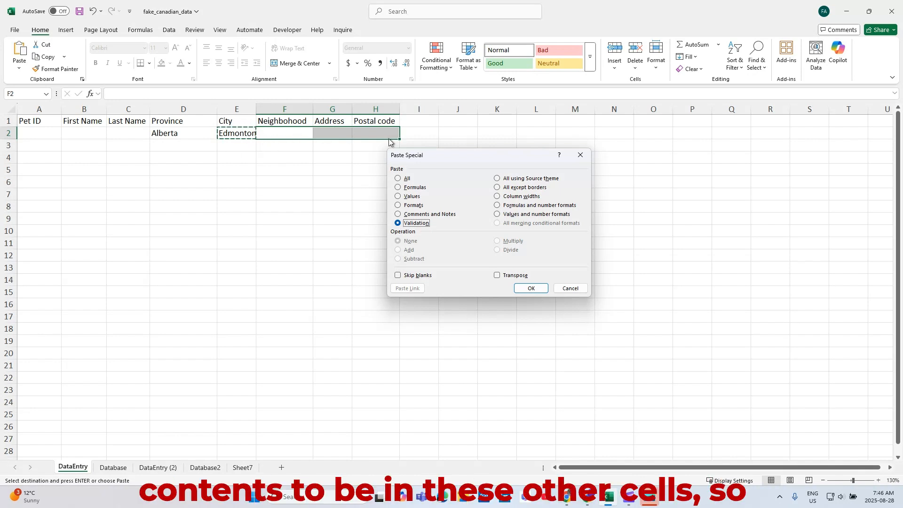
pyautogui.click(530, 290)
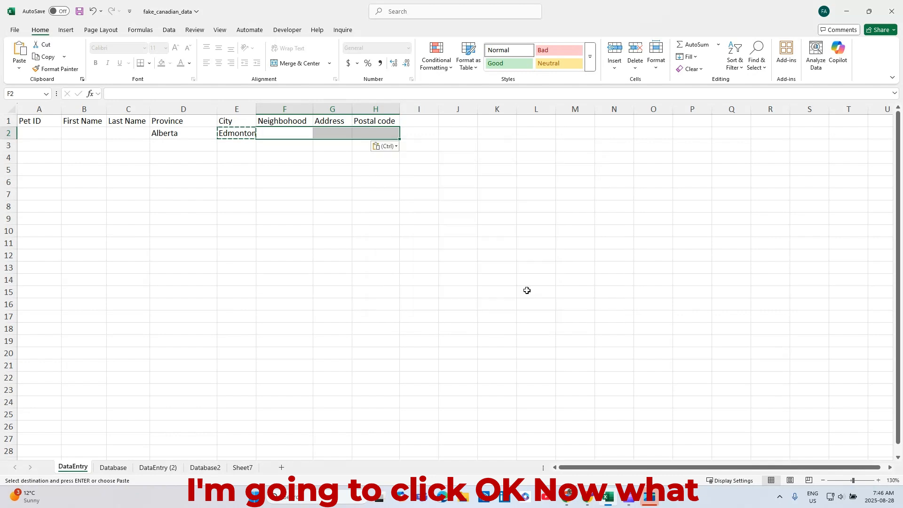
# Step: Change the Neighborhood cell F2's validation list source to =Database!$J$2# and choose West End from its drop-down
pyautogui.click(302, 135)
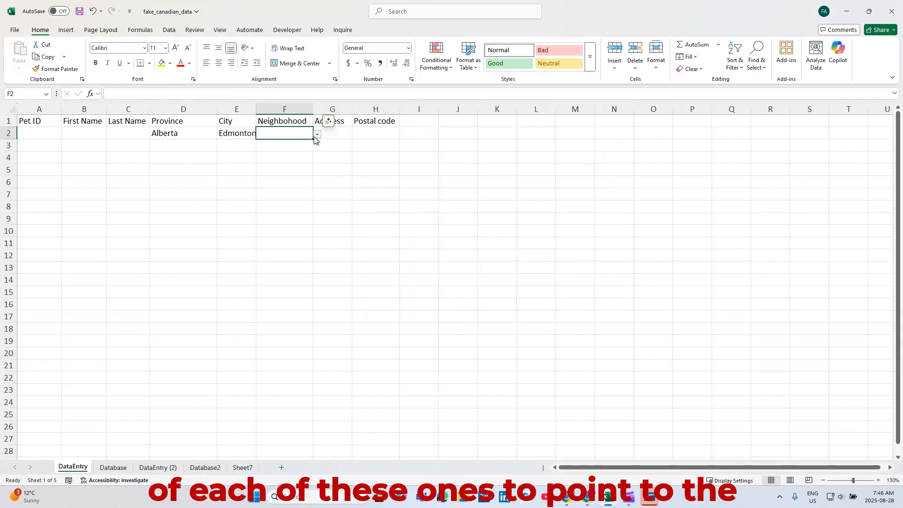
pyautogui.click(113, 467)
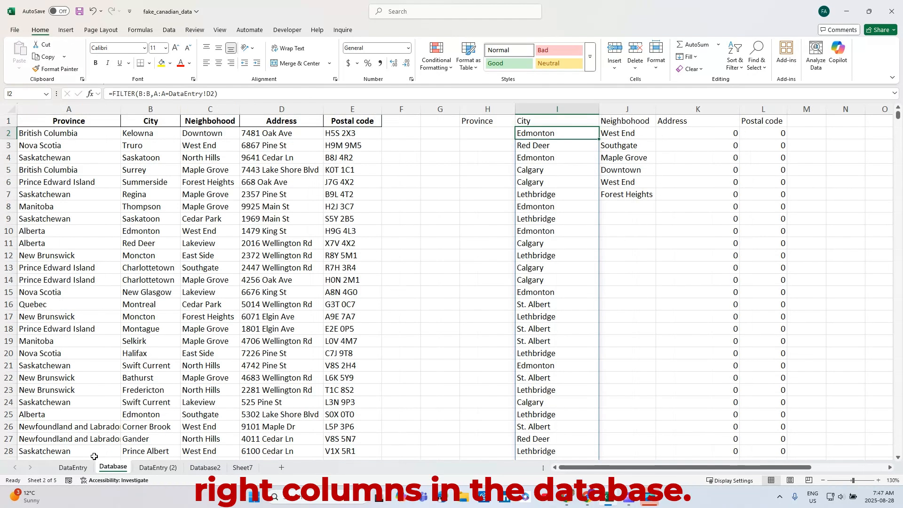
pyautogui.click(73, 467)
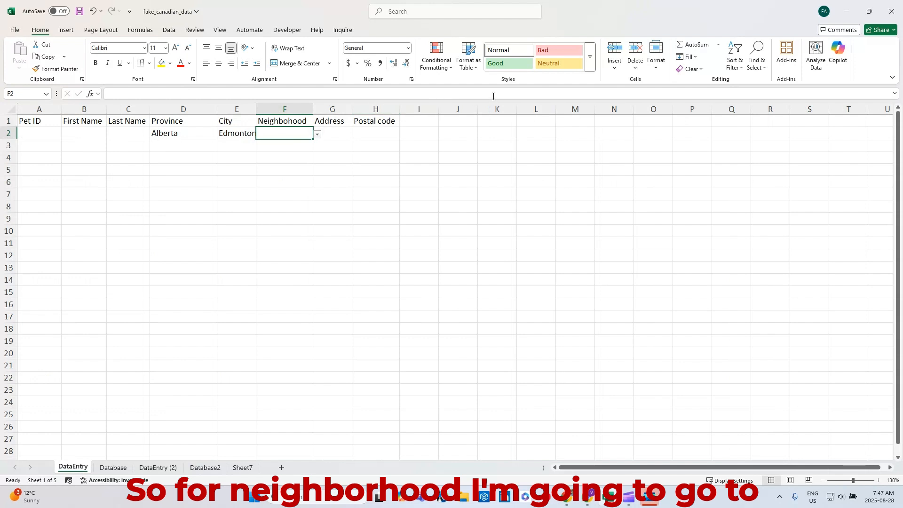
pyautogui.click(169, 30)
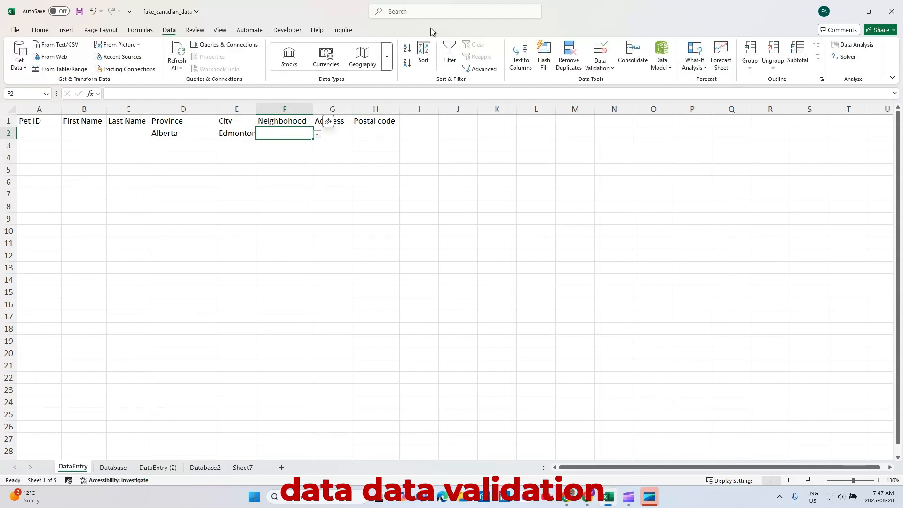
pyautogui.click(606, 68)
pyautogui.click(608, 79)
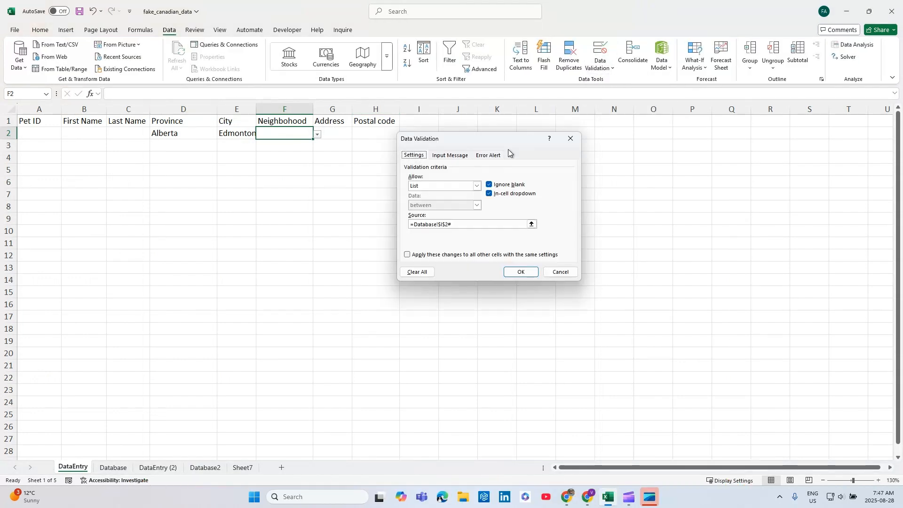
pyautogui.click(474, 224)
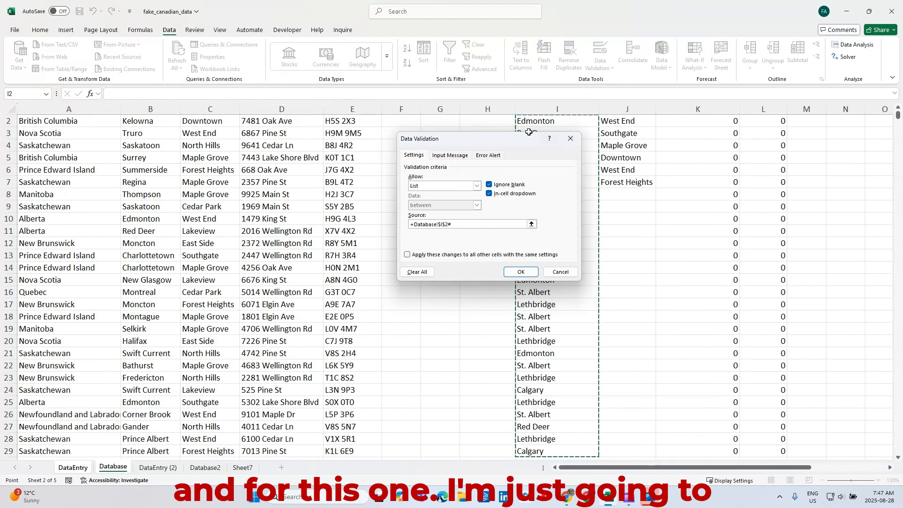
pyautogui.moveTo(528, 132); pyautogui.dragTo(706, 109)
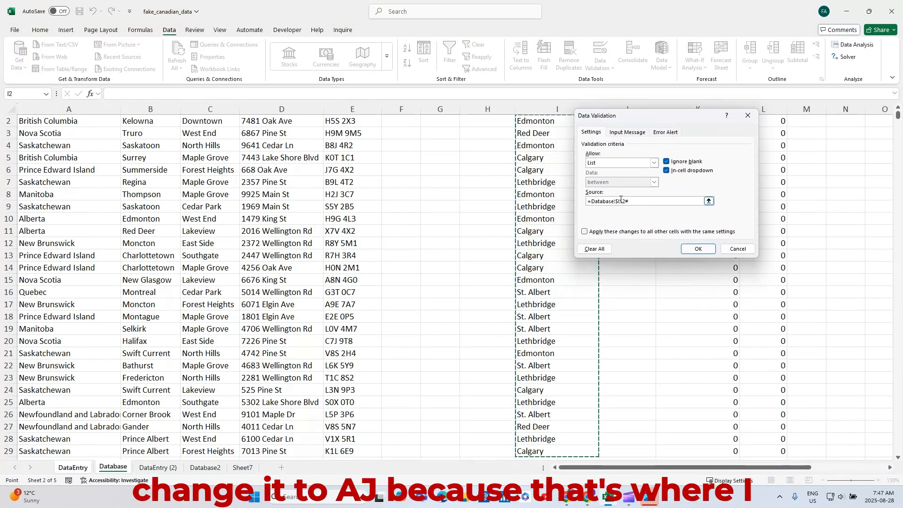
pyautogui.click(621, 201)
pyautogui.moveTo(653, 117); pyautogui.dragTo(751, 147)
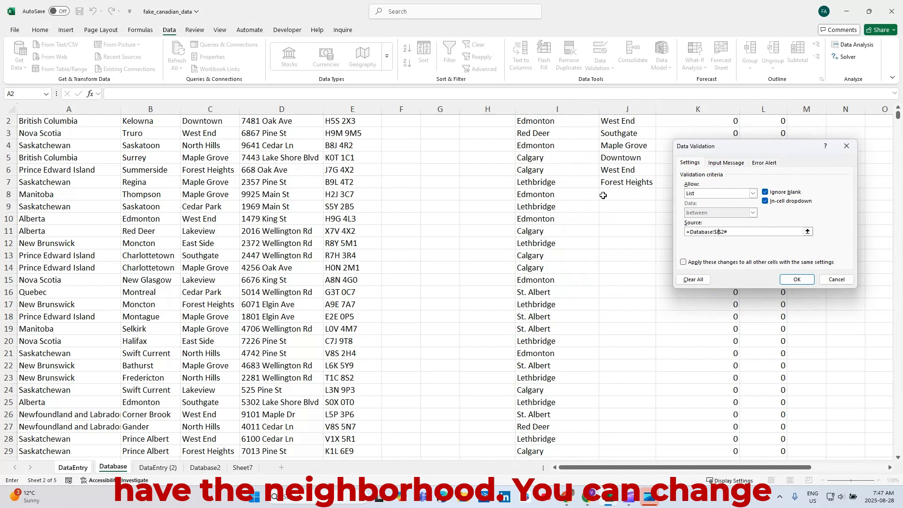
pyautogui.scroll(1, 713, 206)
pyautogui.press('BackSpace')
pyautogui.write('J')
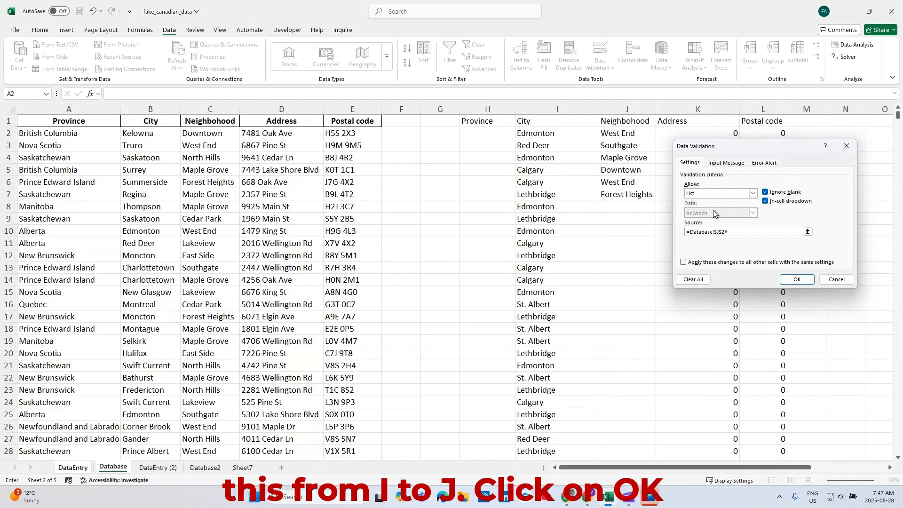
pyautogui.click(797, 279)
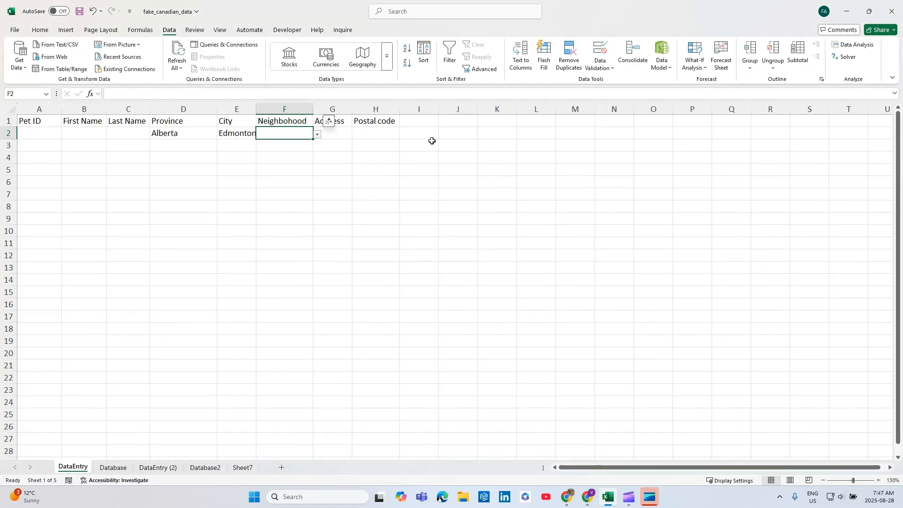
pyautogui.click(318, 134)
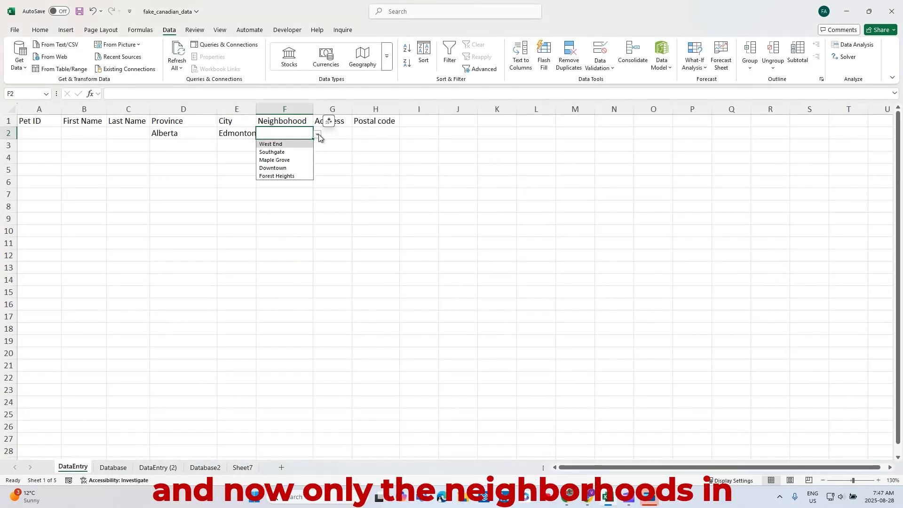
pyautogui.click(295, 145)
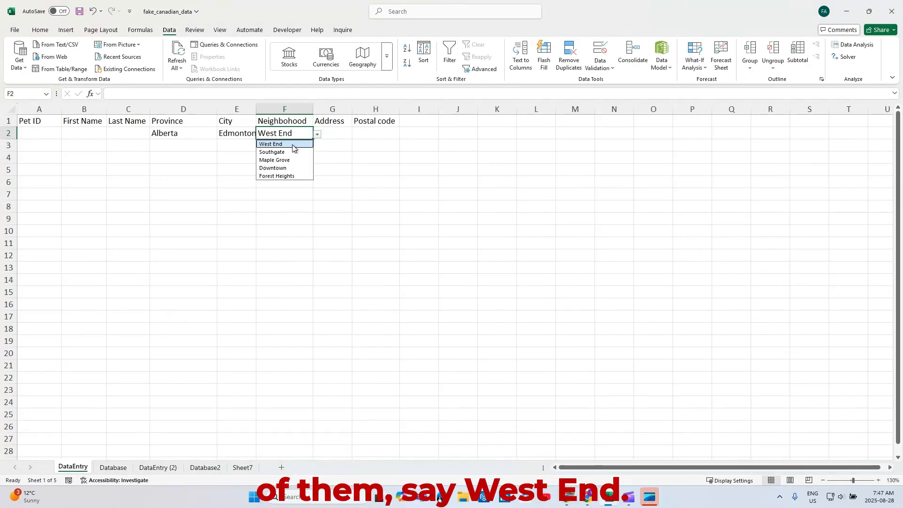
# Step: Change the Address cell G2's validation list source to =Database!$K$2# and choose the third address from its drop-down
pyautogui.click(339, 134)
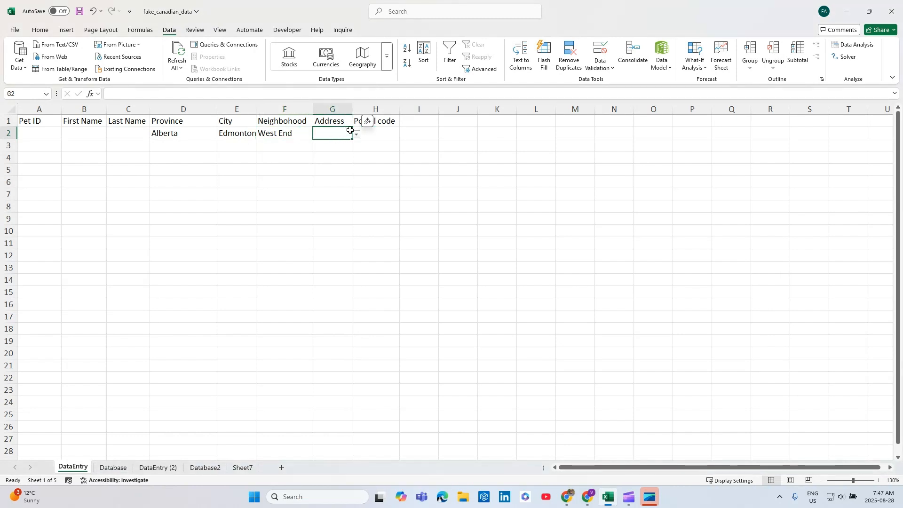
pyautogui.click(611, 69)
pyautogui.click(622, 82)
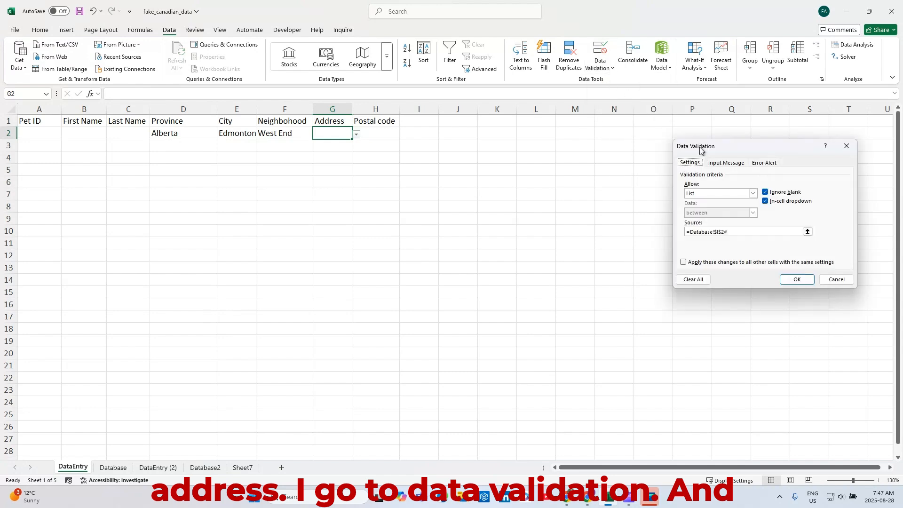
pyautogui.click(735, 231)
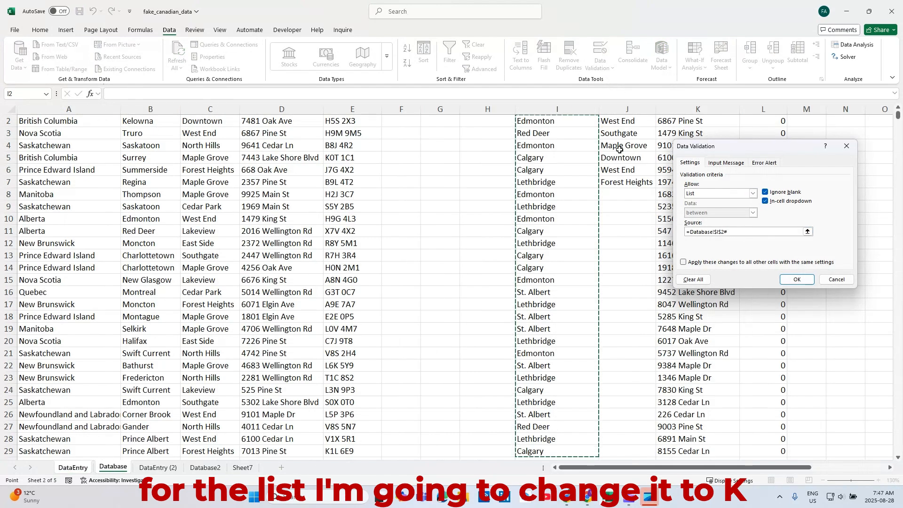
pyautogui.scroll(1, 616, 146)
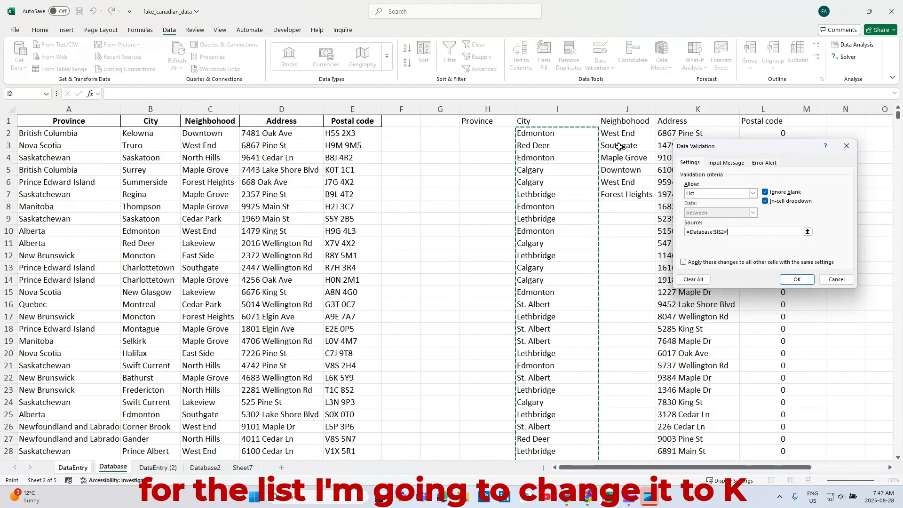
pyautogui.click(719, 232)
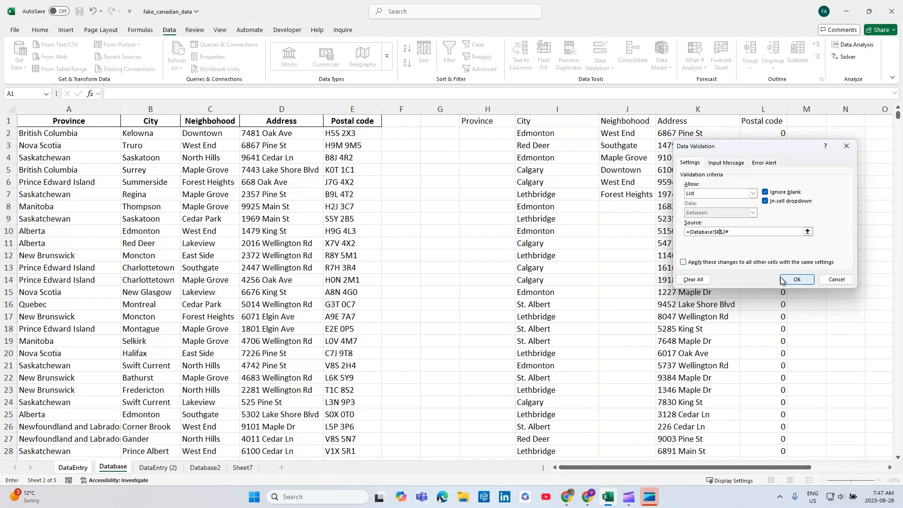
pyautogui.click(795, 280)
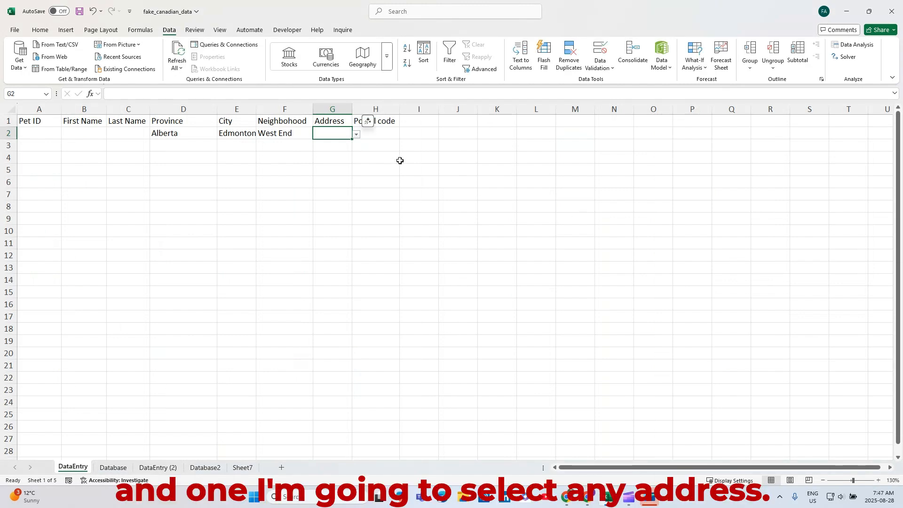
pyautogui.click(357, 136)
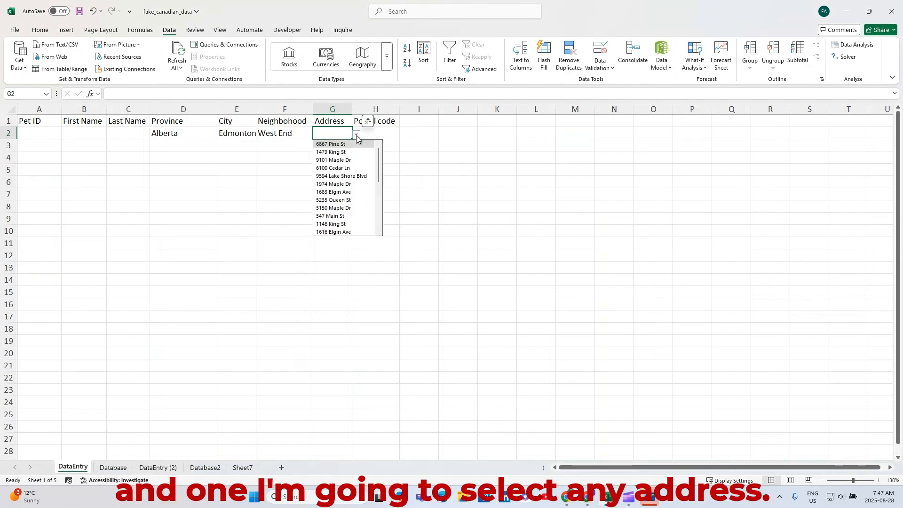
pyautogui.click(345, 160)
# Step: Change the Postal code cell H2's validation list source to =Database!$L$2# and choose the offered postal code from its drop-down
pyautogui.click(381, 134)
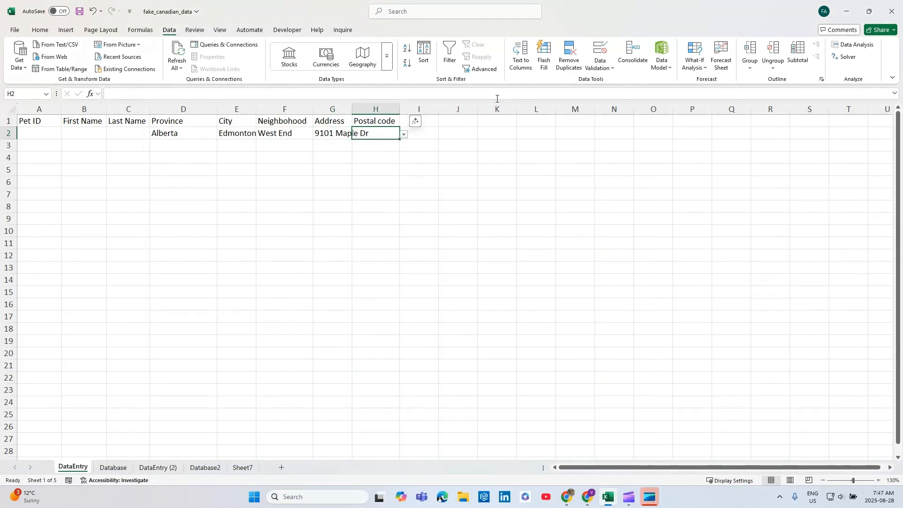
pyautogui.click(113, 467)
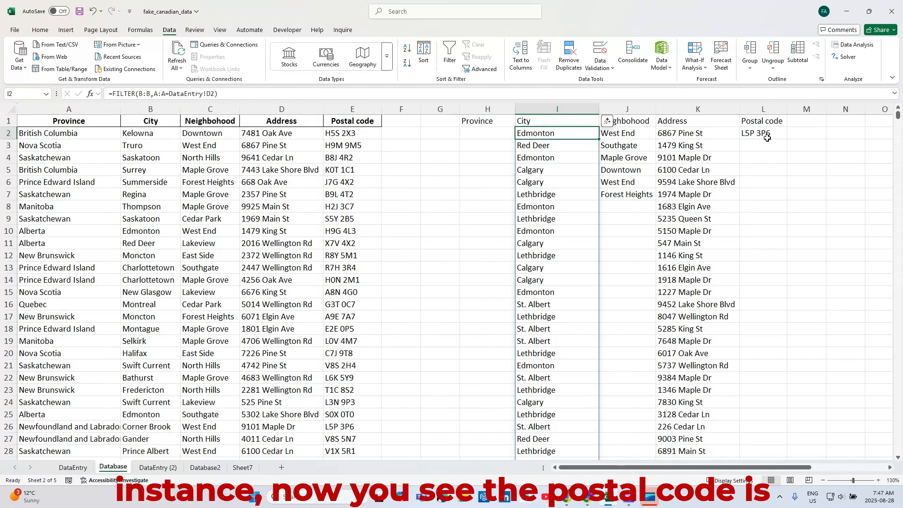
pyautogui.click(74, 467)
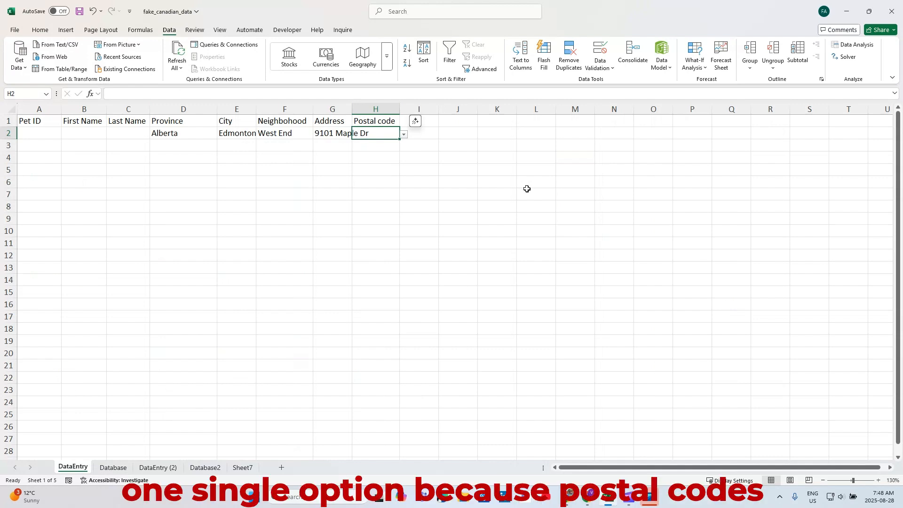
pyautogui.click(603, 70)
pyautogui.click(628, 82)
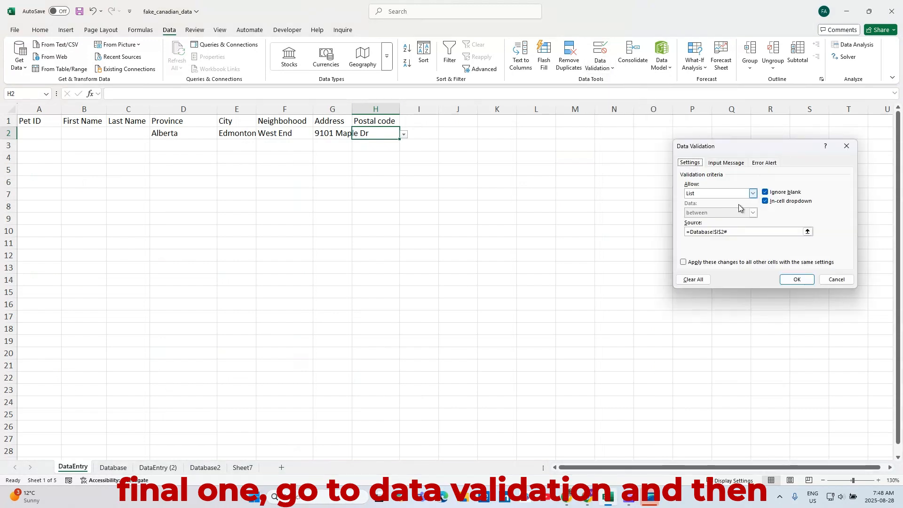
pyautogui.click(737, 231)
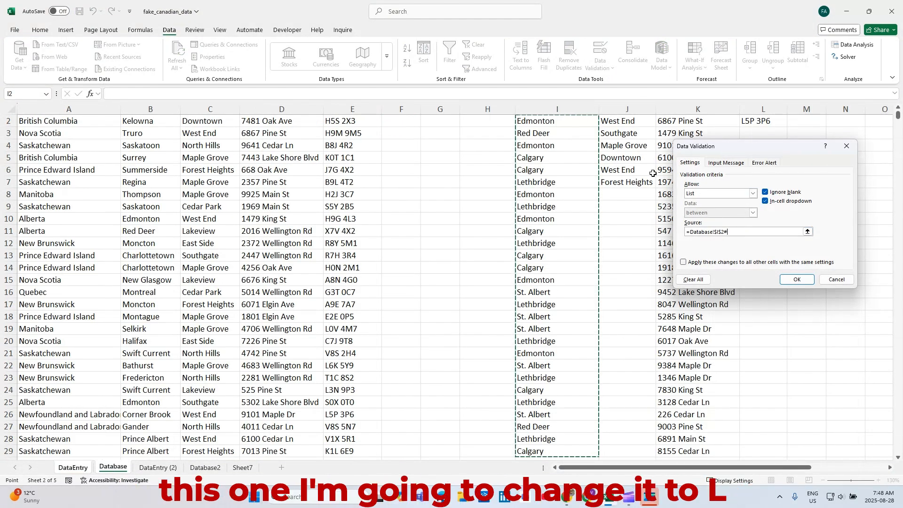
pyautogui.click(719, 231)
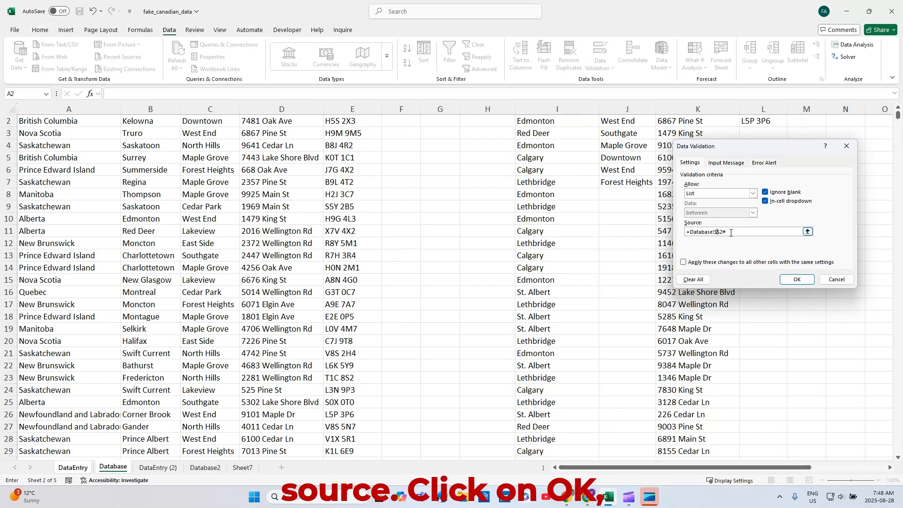
pyautogui.click(799, 279)
pyautogui.click(403, 135)
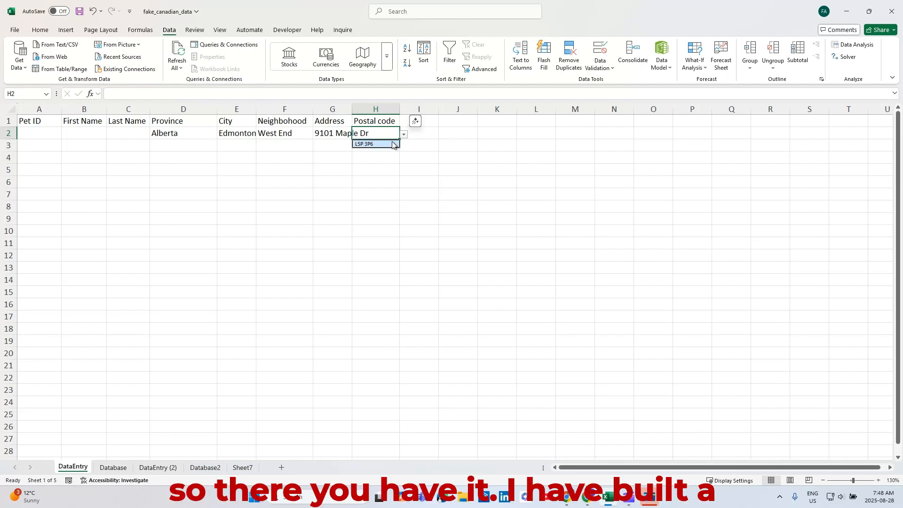
pyautogui.click(390, 144)
# Step: Choose TAG001 as the Pet ID in cell A2 of the DataEntry sheet
pyautogui.click(43, 133)
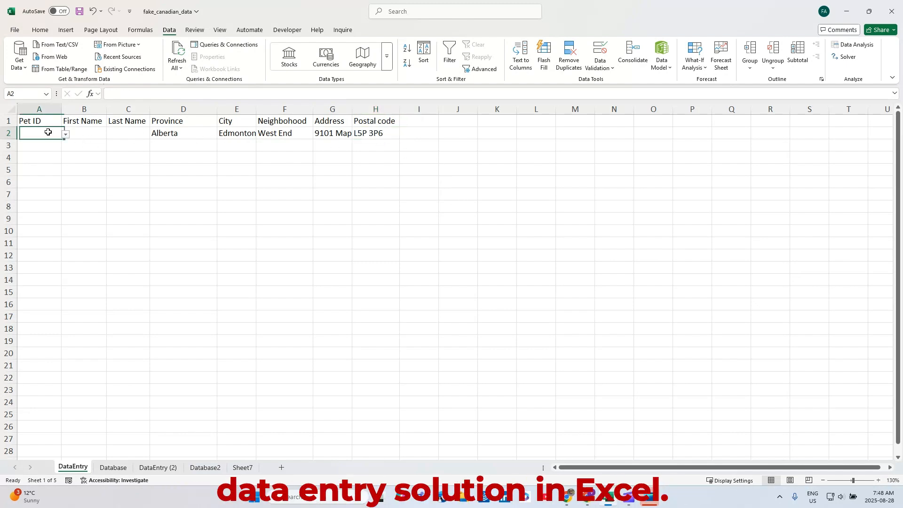
pyautogui.click(65, 135)
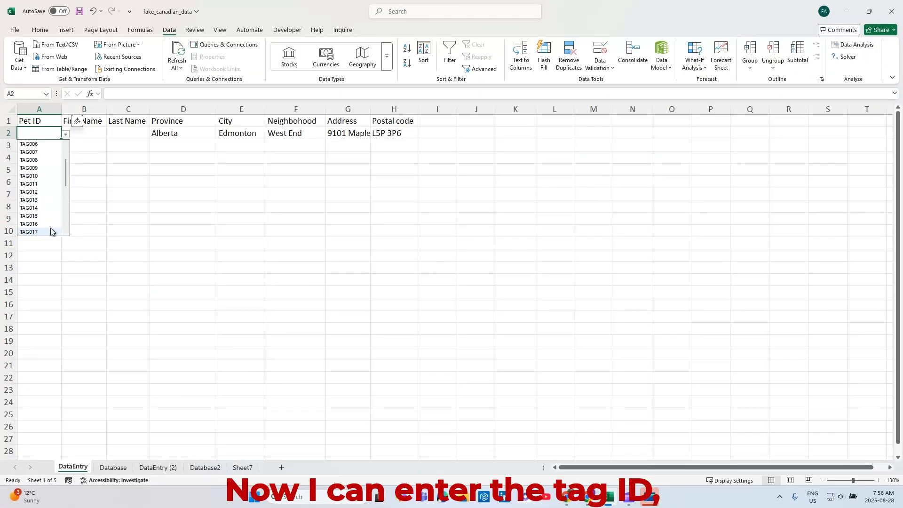
pyautogui.scroll(2, 49, 227)
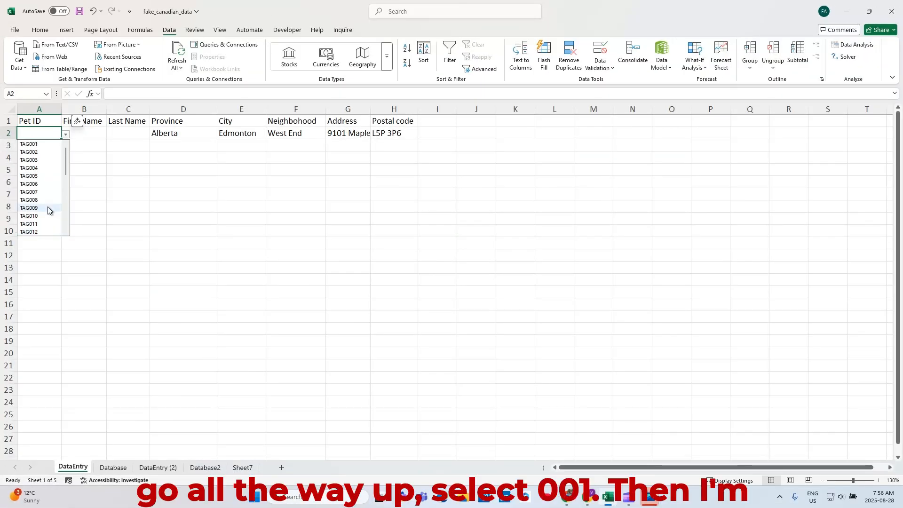
pyautogui.click(46, 144)
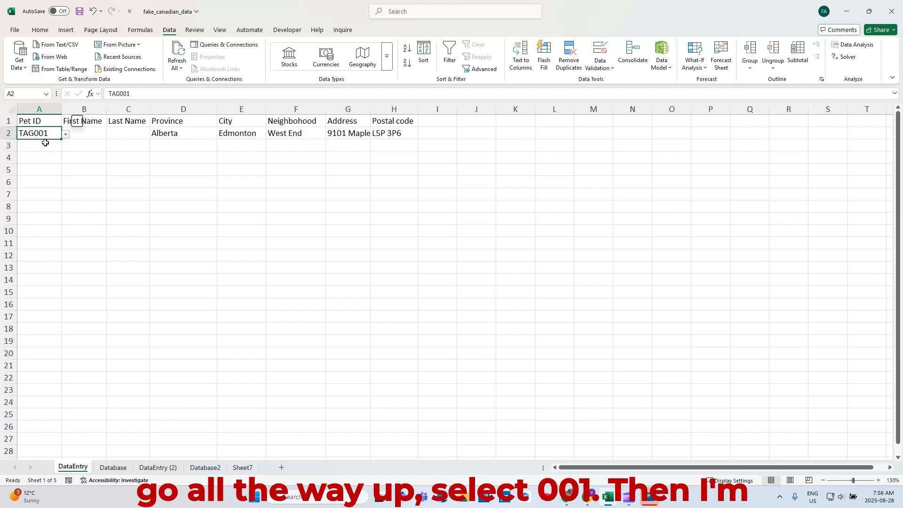
# Step: Enter the owner's first name in B2 and last name in C2
pyautogui.click(93, 134)
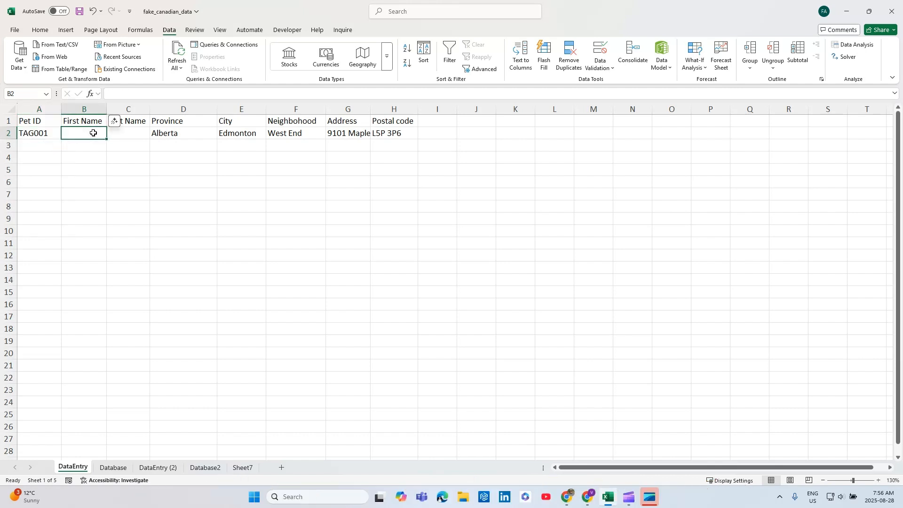
pyautogui.write('te')
pyautogui.press('Tab')
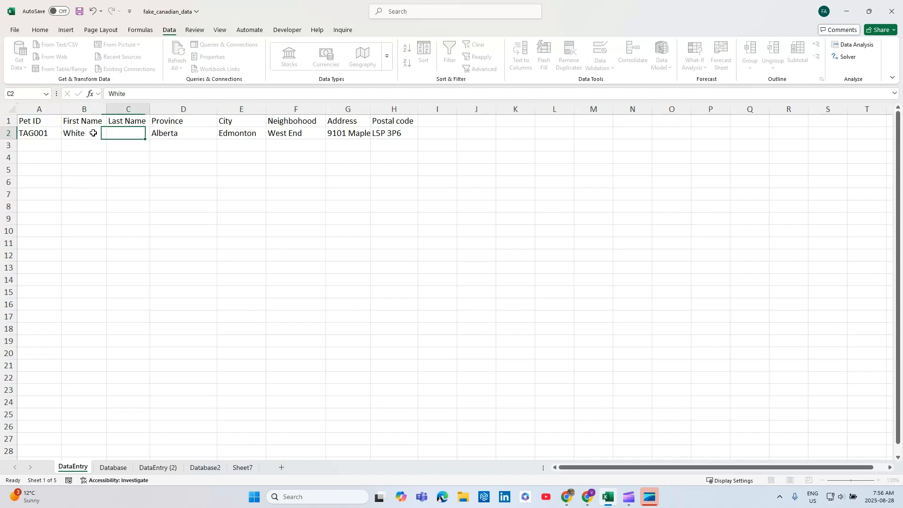
pyautogui.write('Blanc')
pyautogui.press('Tab')
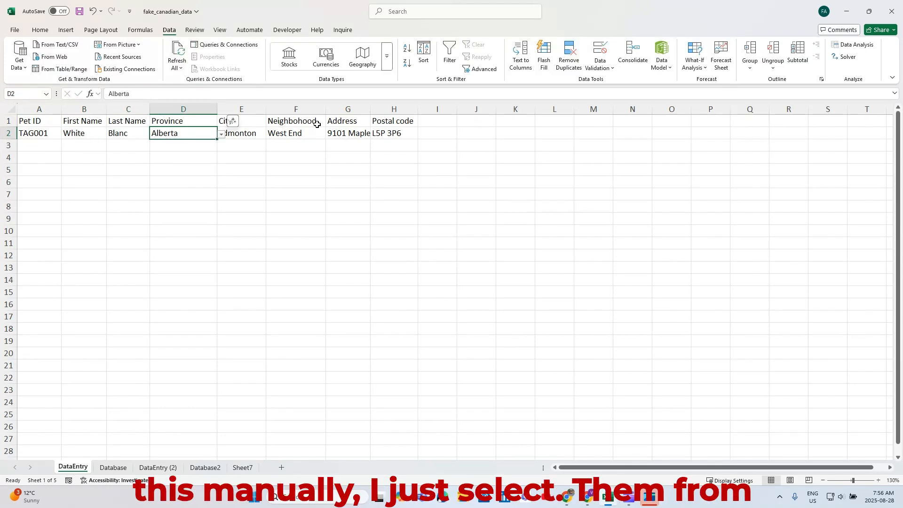
# Step: Check the Province and City drop-downs in row 2 of the DataEntry sheet
pyautogui.click(222, 135)
pyautogui.click(241, 133)
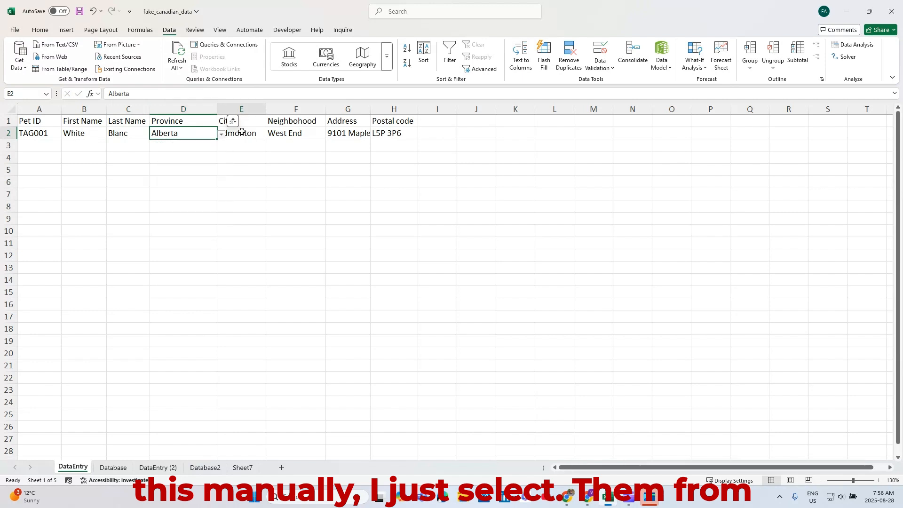
pyautogui.click(271, 135)
pyautogui.click(271, 136)
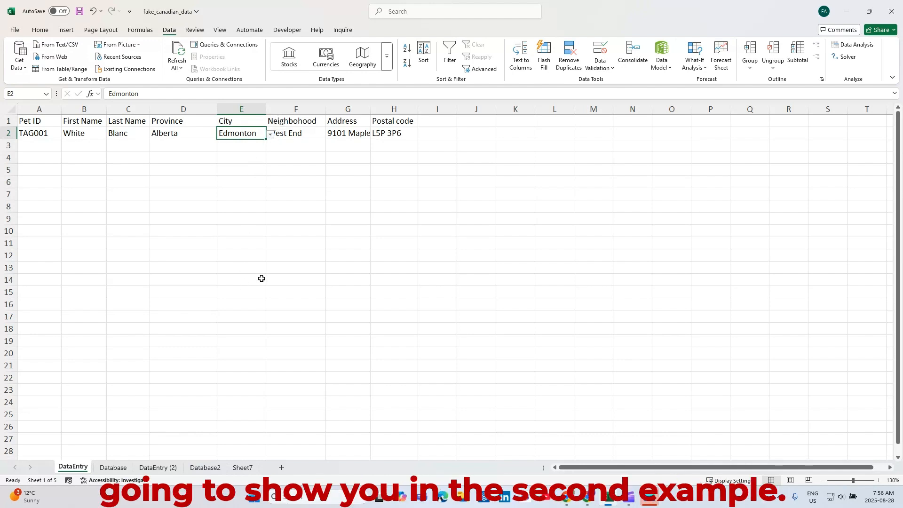
# Step: On the DataEntry (2) sheet, move the Address column so that it sits directly before the Province column
pyautogui.click(158, 467)
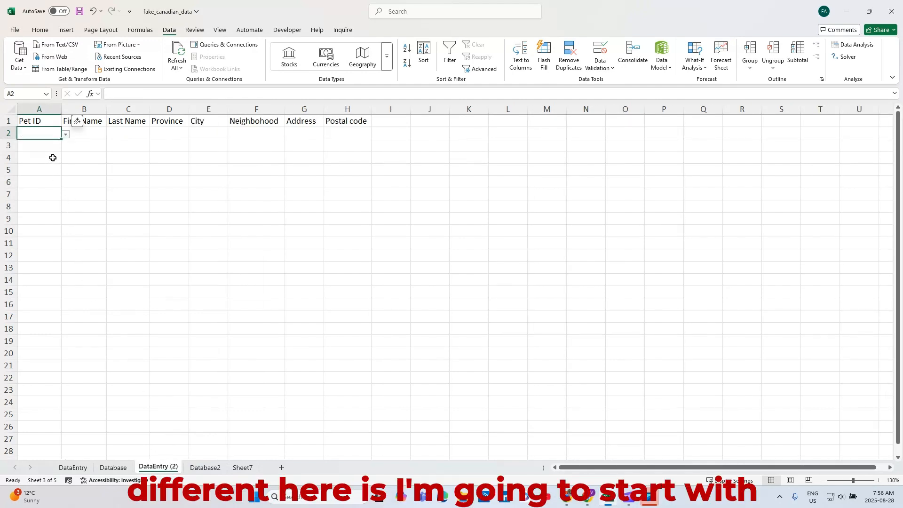
pyautogui.click(308, 107)
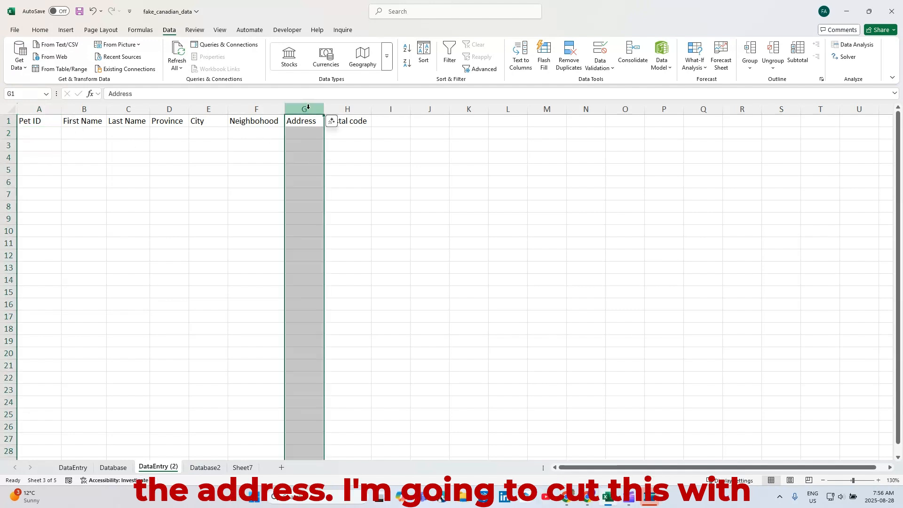
pyautogui.hotkey('ctrl', 'x')
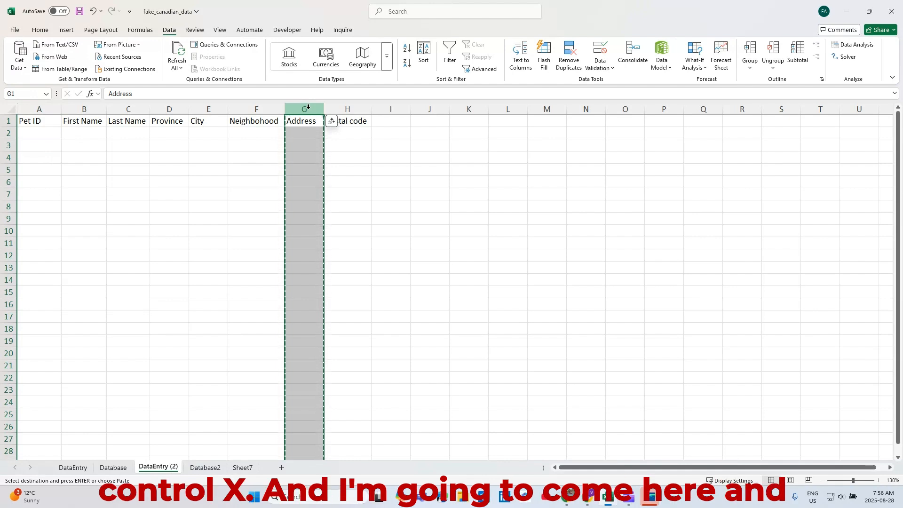
pyautogui.click(175, 107)
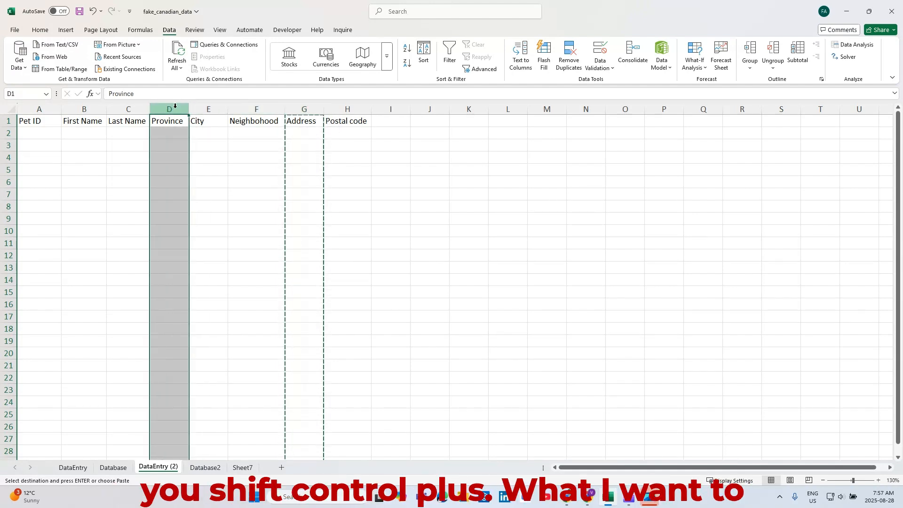
pyautogui.hotkey('ctrl', 'shift', '+')
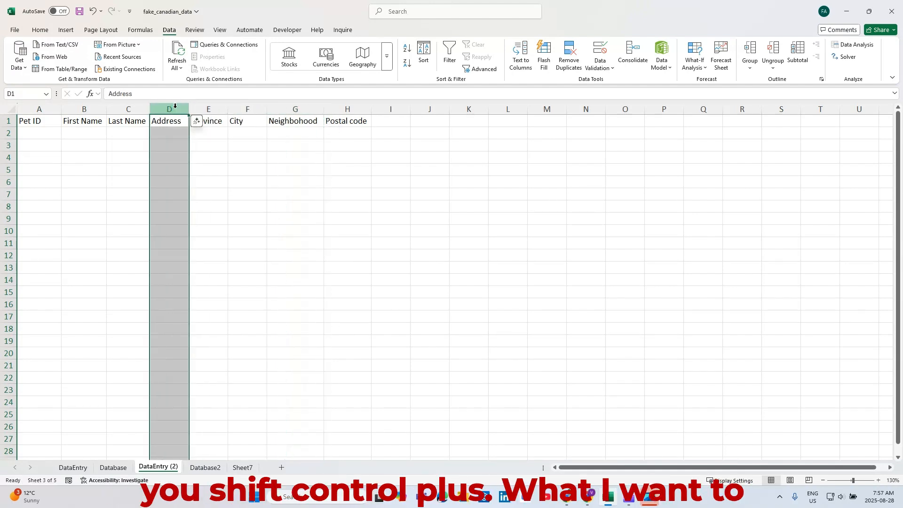
# Step: Review the empty Pet ID and Address cells on DataEntry (2) and the address-first lookup table on the Database2 sheet
pyautogui.click(175, 133)
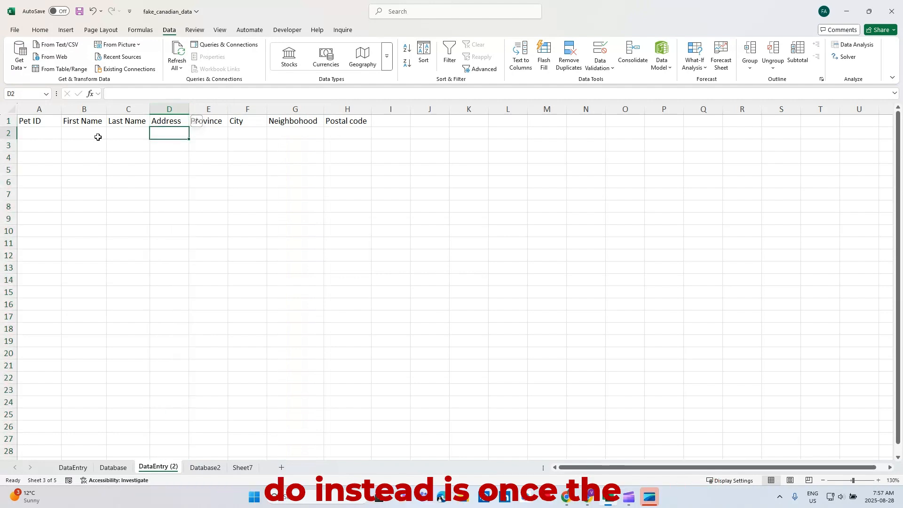
pyautogui.click(43, 135)
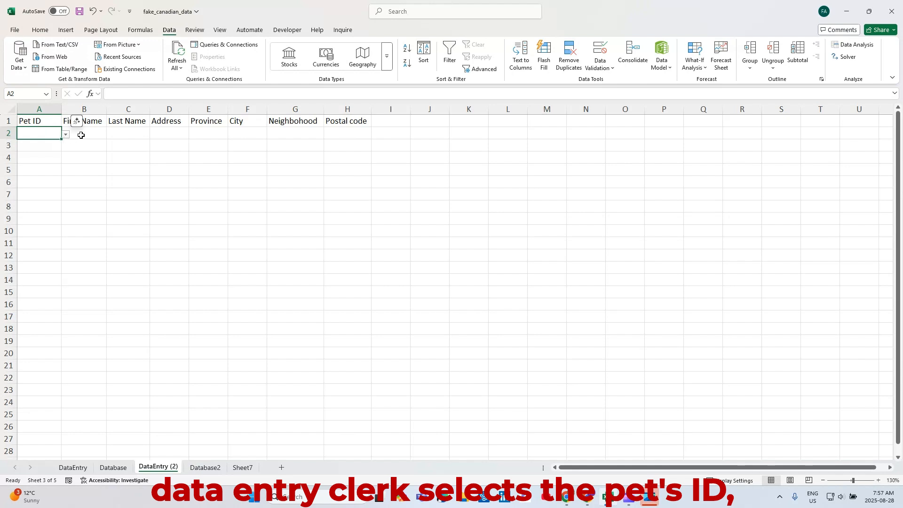
pyautogui.click(159, 132)
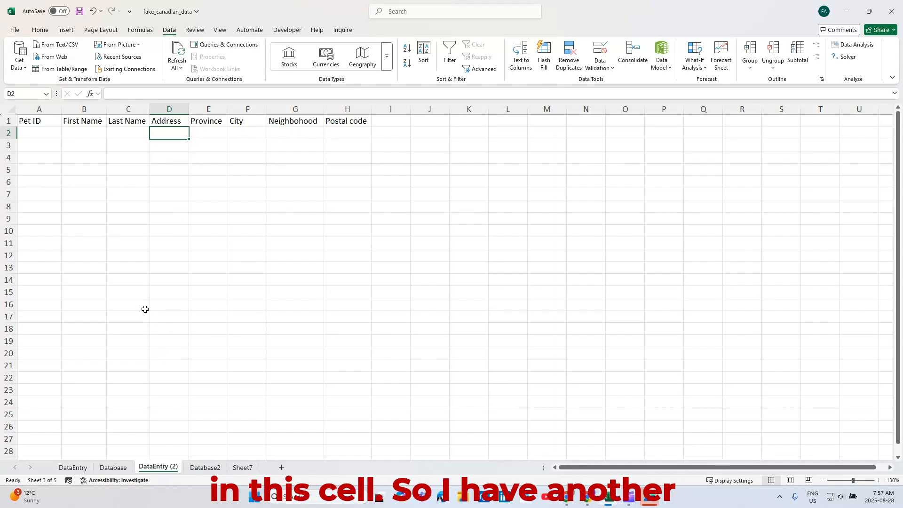
pyautogui.click(207, 467)
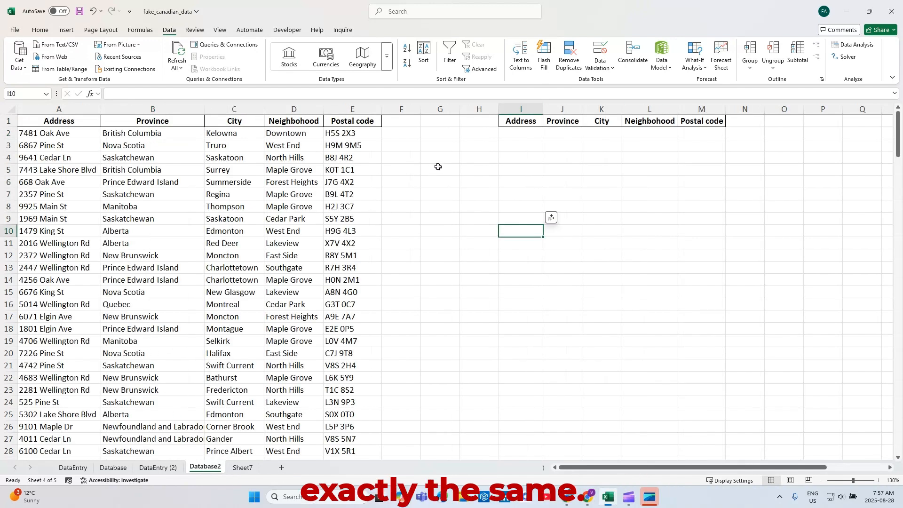
# Step: Add list validation to the Address cell D2 on DataEntry (2) with the Database2 addresses A2:A201 as its source
pyautogui.click(168, 469)
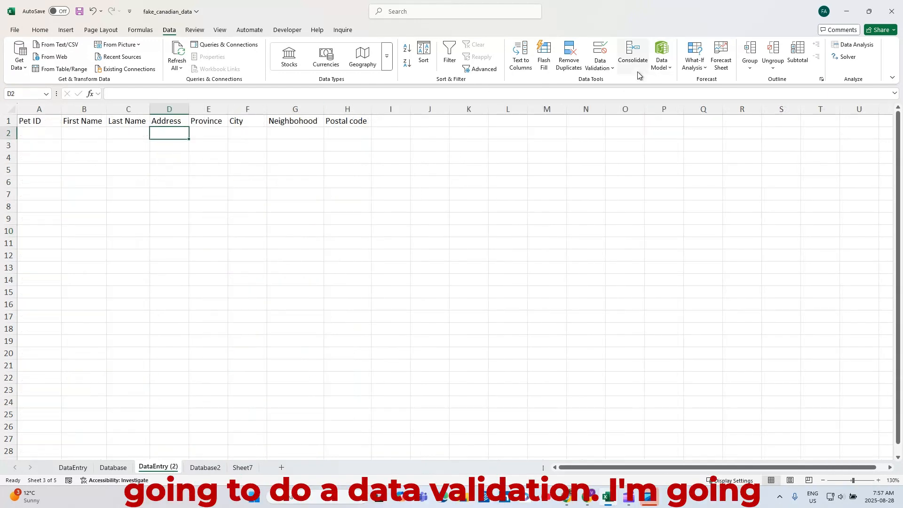
pyautogui.click(602, 65)
pyautogui.click(612, 82)
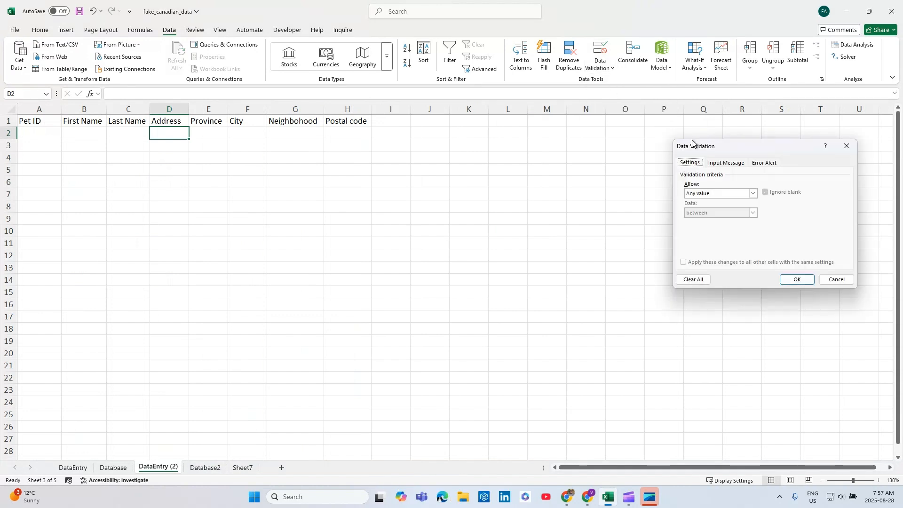
pyautogui.moveTo(691, 141); pyautogui.dragTo(321, 164)
pyautogui.click(340, 208)
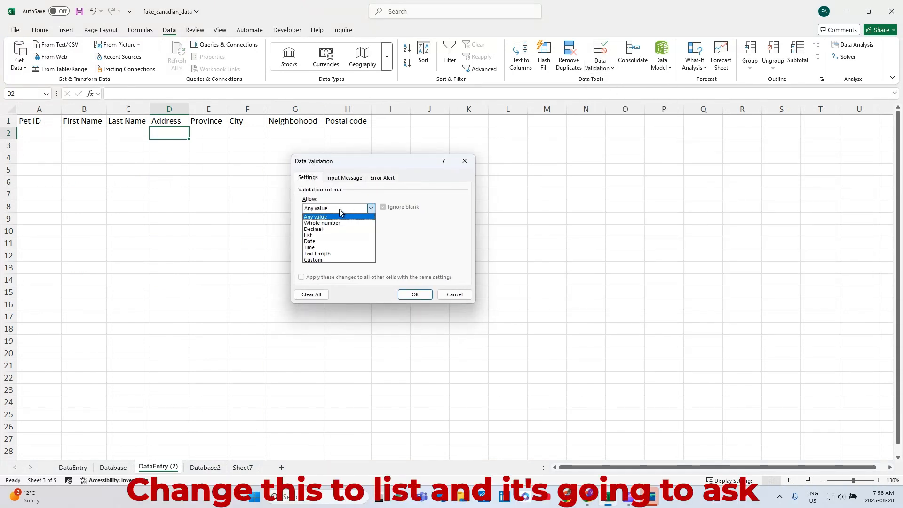
pyautogui.click(335, 236)
pyautogui.click(370, 246)
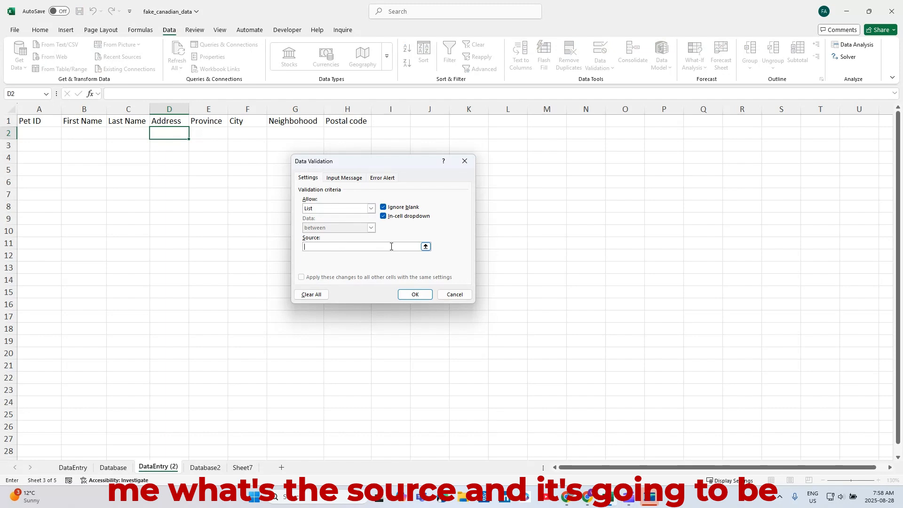
pyautogui.click(204, 467)
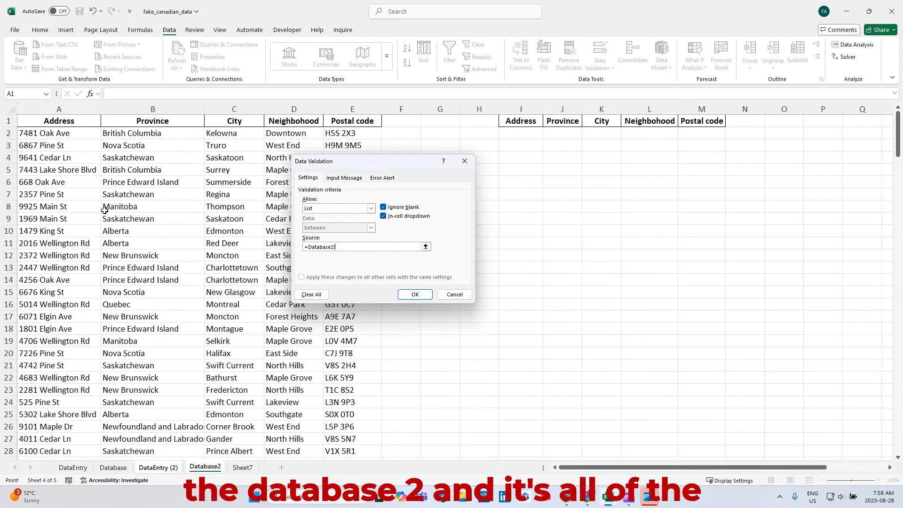
pyautogui.click(74, 134)
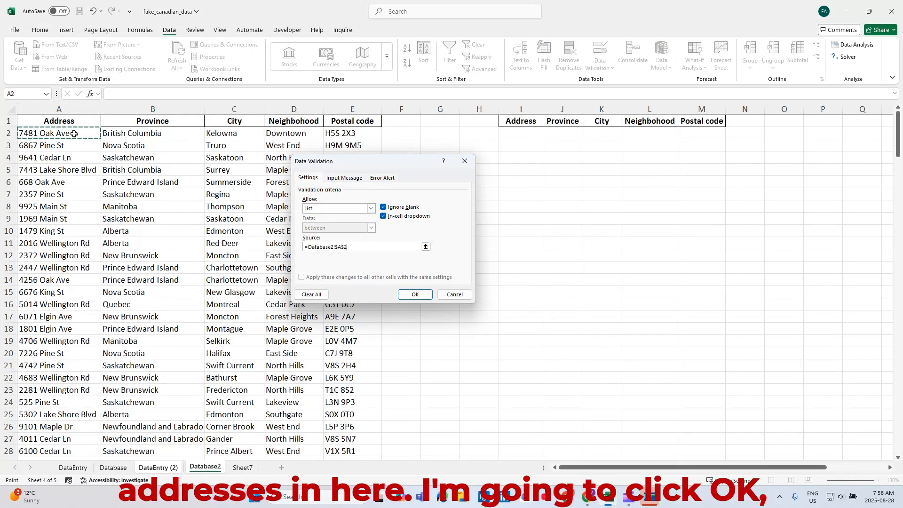
pyautogui.hotkey('ctrl', 'shift', 'Down')
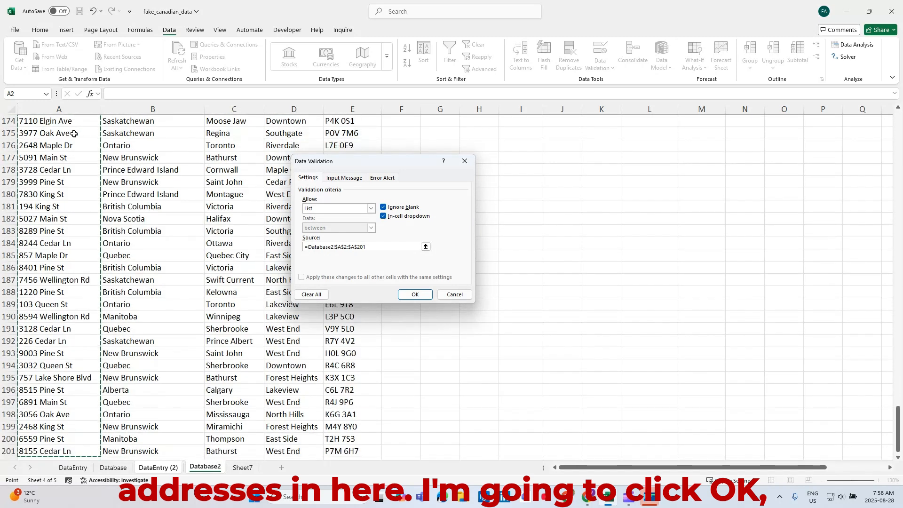
pyautogui.press('Return')
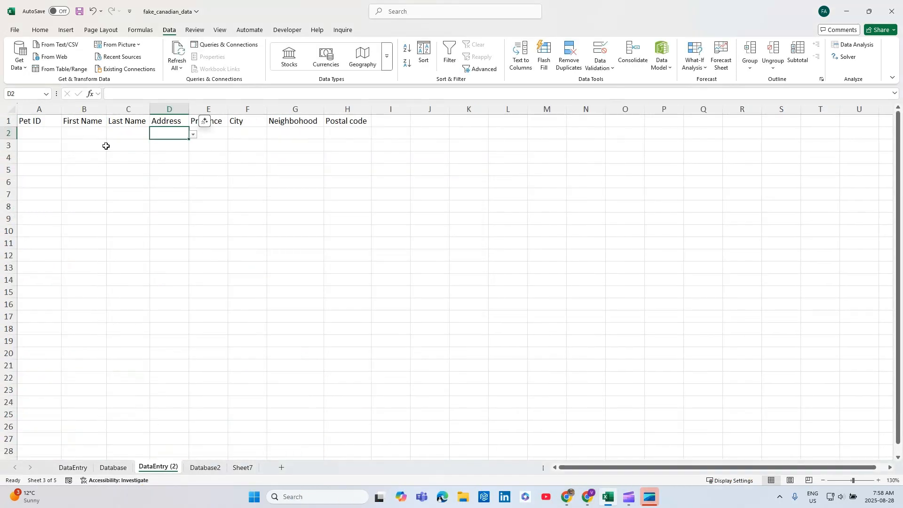
# Step: Check the address list in D2's drop-down and widen column D to fit the addresses
pyautogui.click(192, 134)
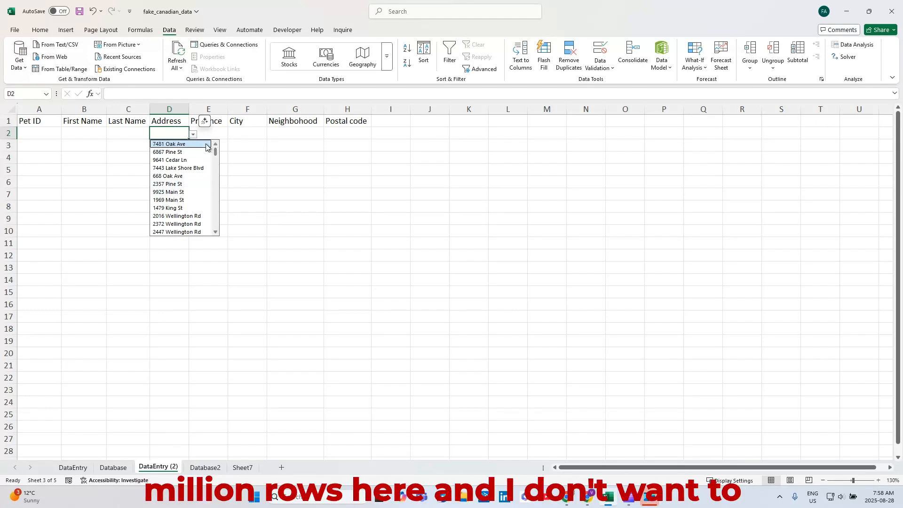
pyautogui.click(190, 109)
pyautogui.moveTo(191, 108); pyautogui.dragTo(220, 109)
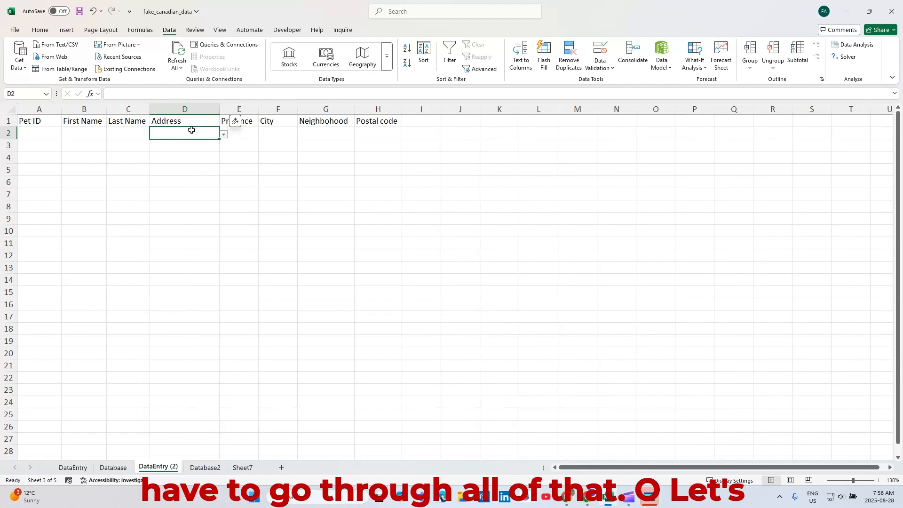
# Step: Look up an address on Database2 and enter the one from row 188 in D2 on DataEntry (2) using its validation list
pyautogui.click(197, 468)
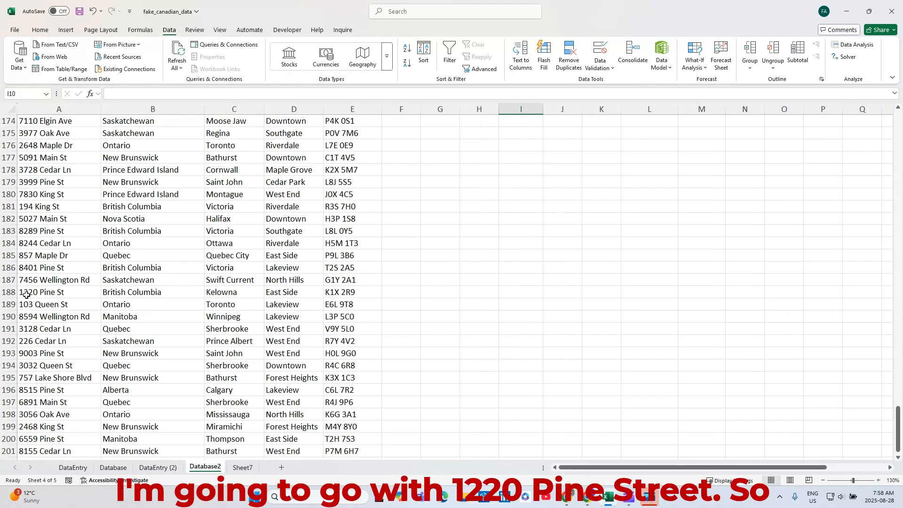
pyautogui.click(158, 467)
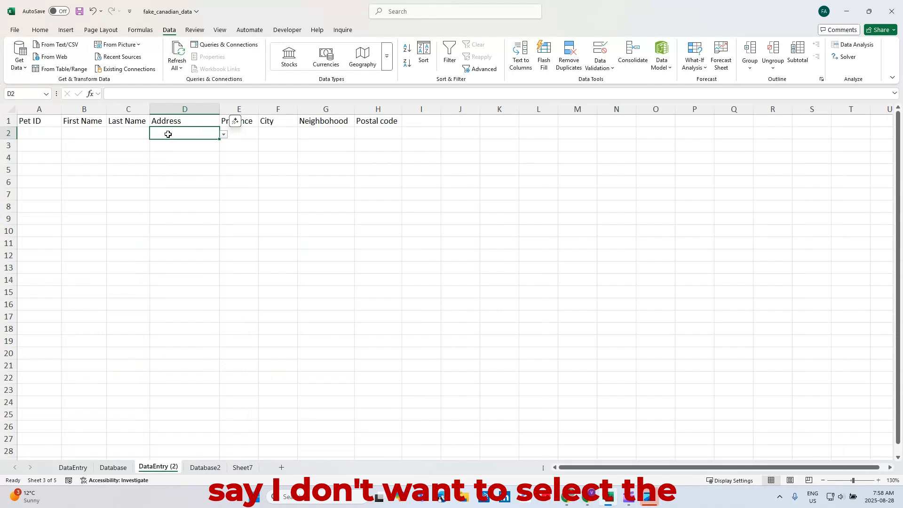
pyautogui.click(224, 135)
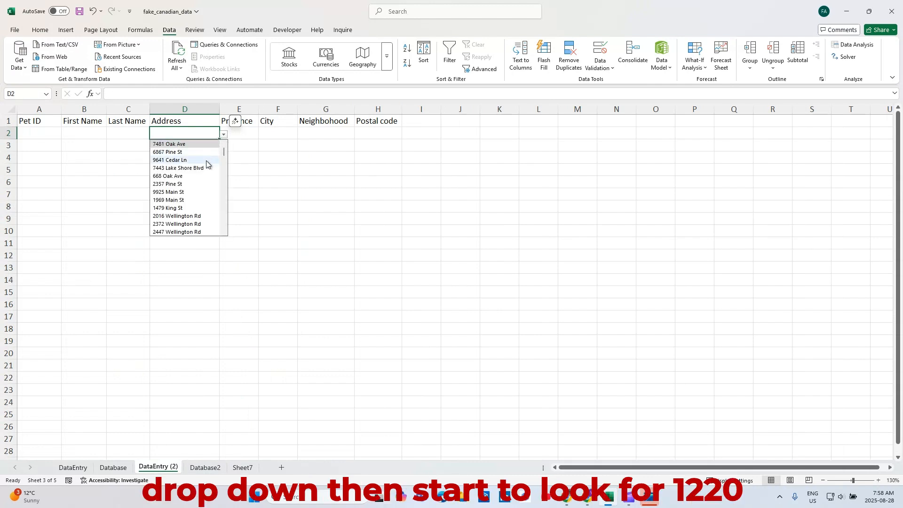
pyautogui.doubleClick(183, 132)
pyautogui.write('122')
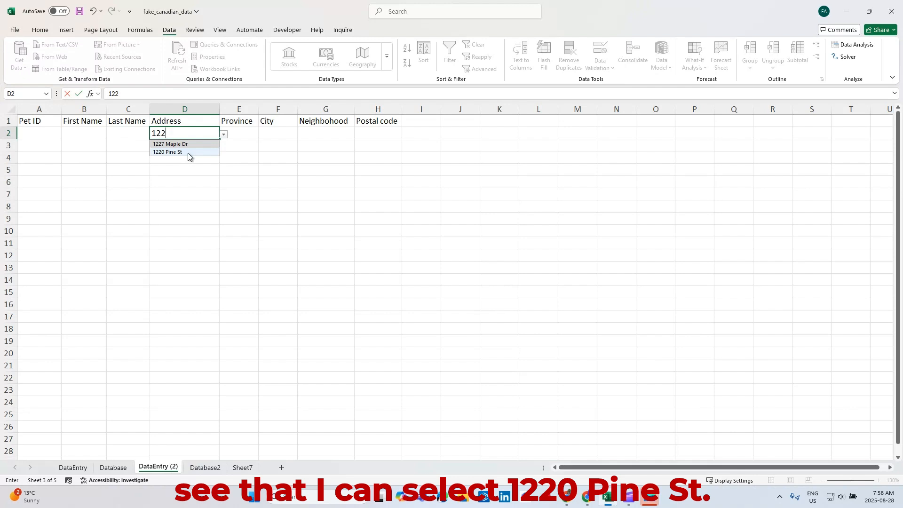
pyautogui.click(188, 152)
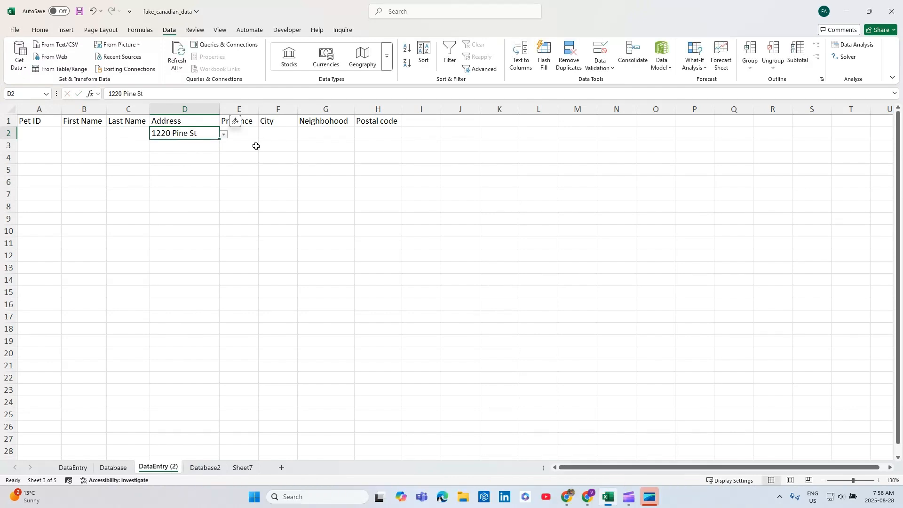
# Step: Begin an XLOOKUP formula in Province cell E2 with D2 as the lookup value and Database2!A:A as the lookup array
pyautogui.click(240, 134)
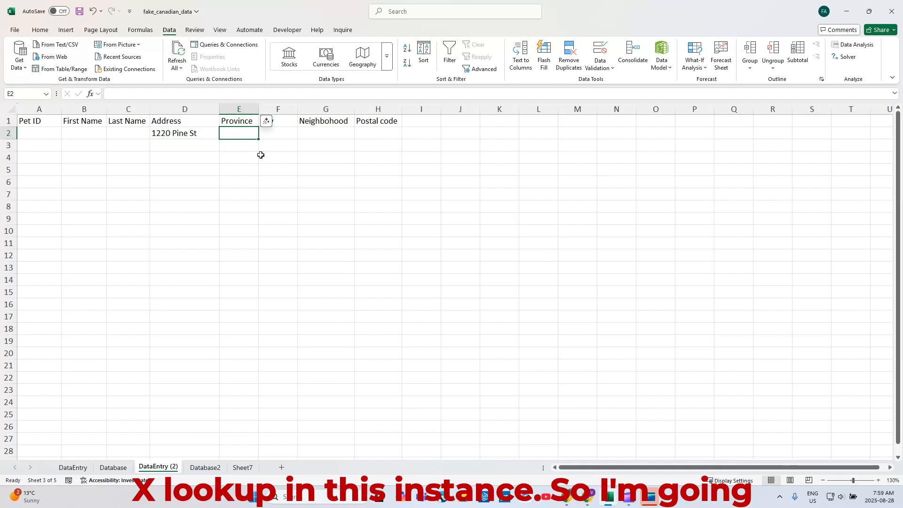
pyautogui.write('=xlo')
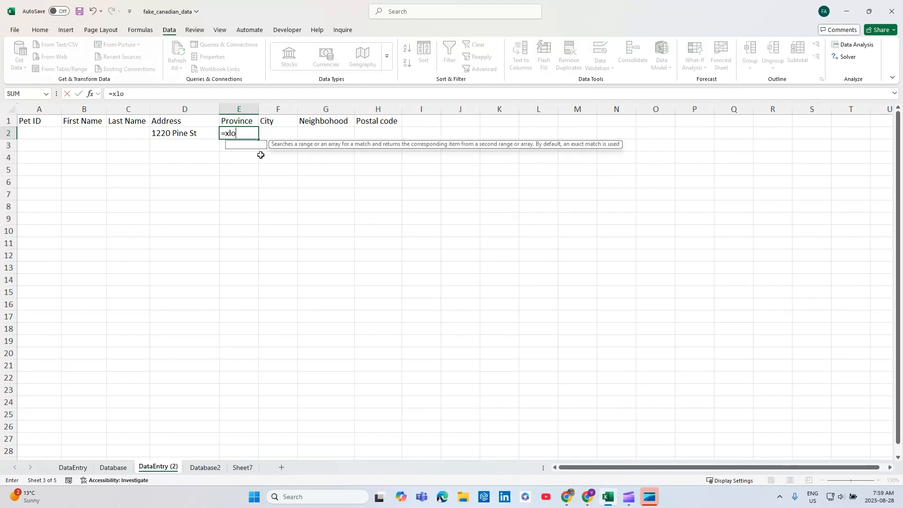
pyautogui.press('Tab')
pyautogui.click(200, 133)
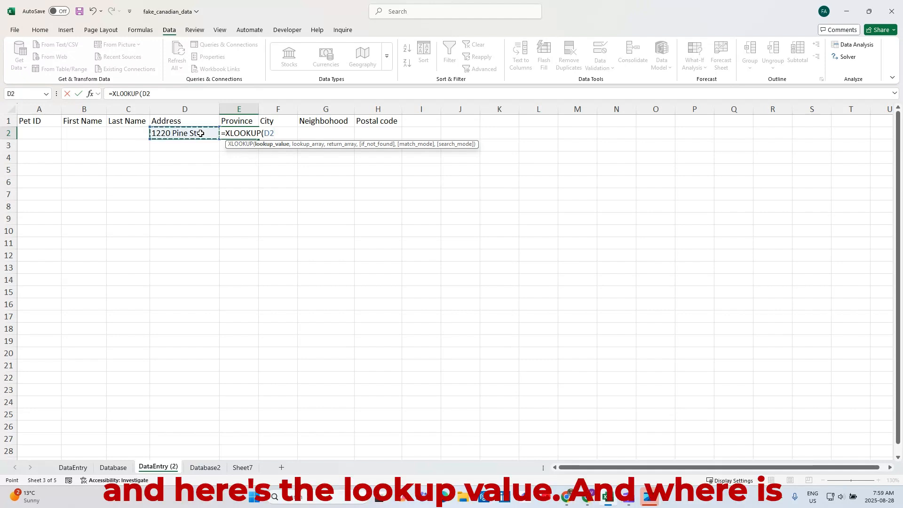
pyautogui.write(',')
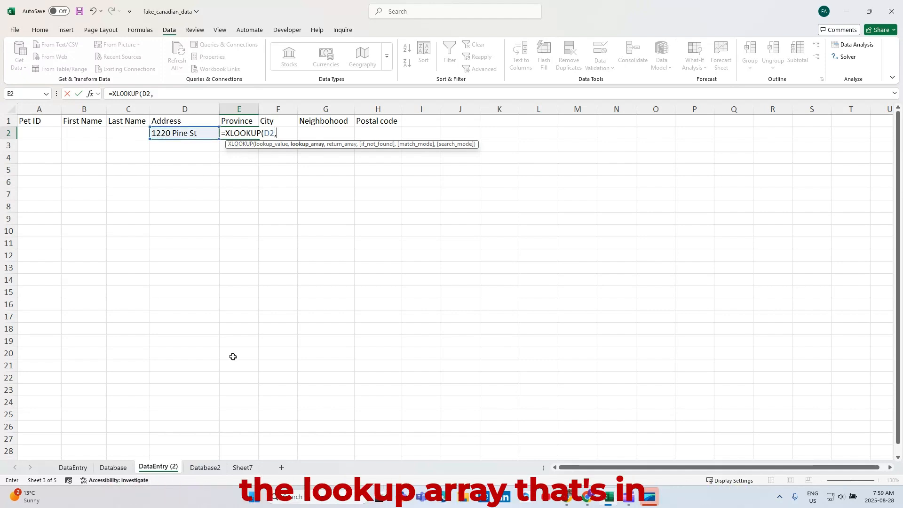
pyautogui.click(206, 468)
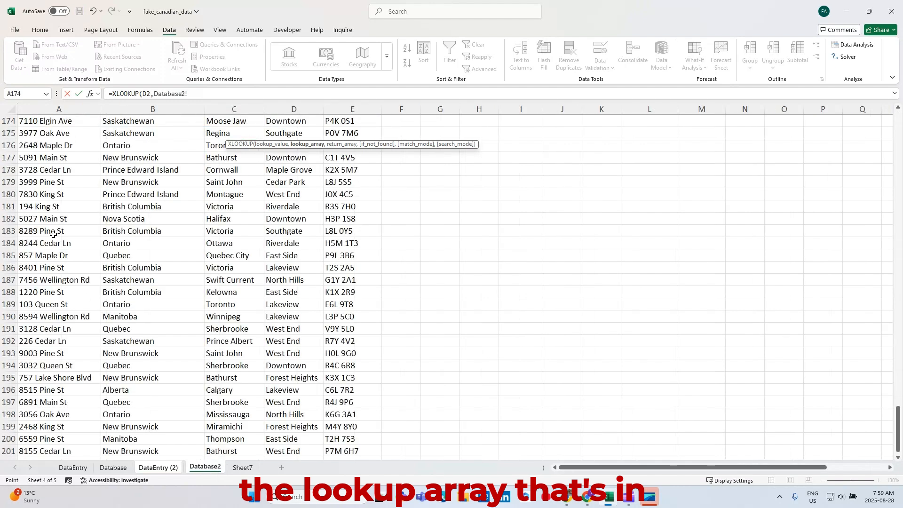
pyautogui.click(74, 108)
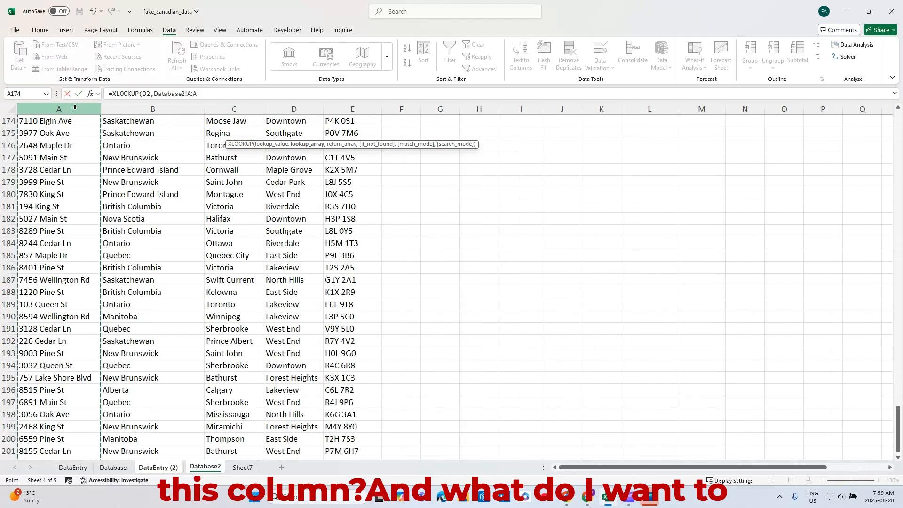
# Step: Complete the XLOOKUP with return array Database2!B:E, an empty string if not found and exact match mode 0
pyautogui.write(',')
pyautogui.moveTo(141, 107); pyautogui.dragTo(349, 109)
pyautogui.write(',Database2!B:E,')
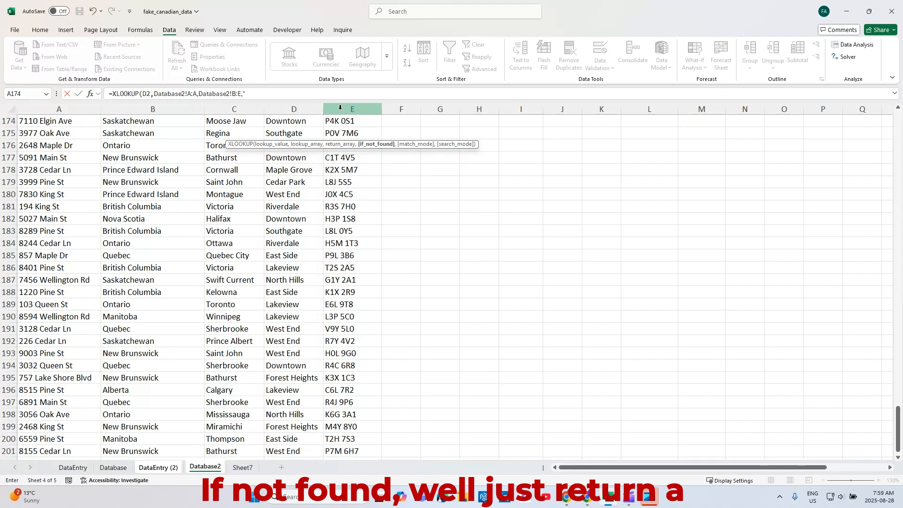
pyautogui.write('""')
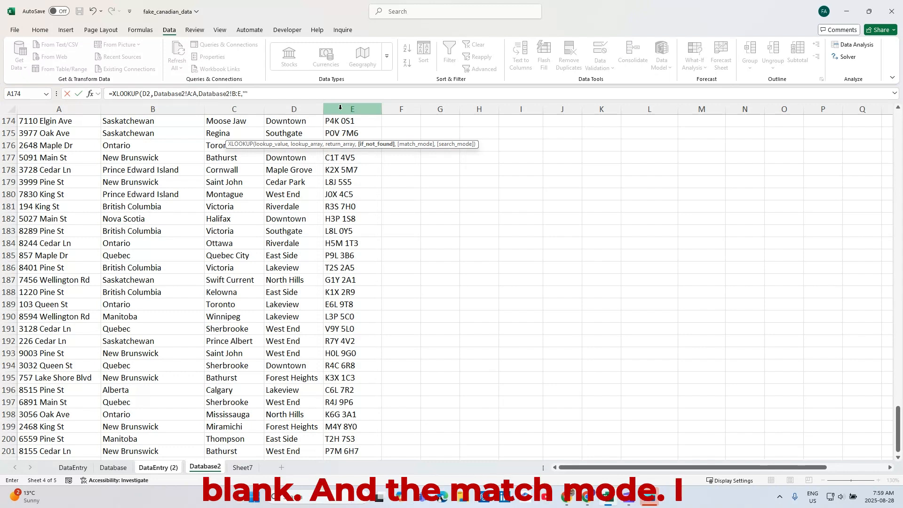
pyautogui.write(',')
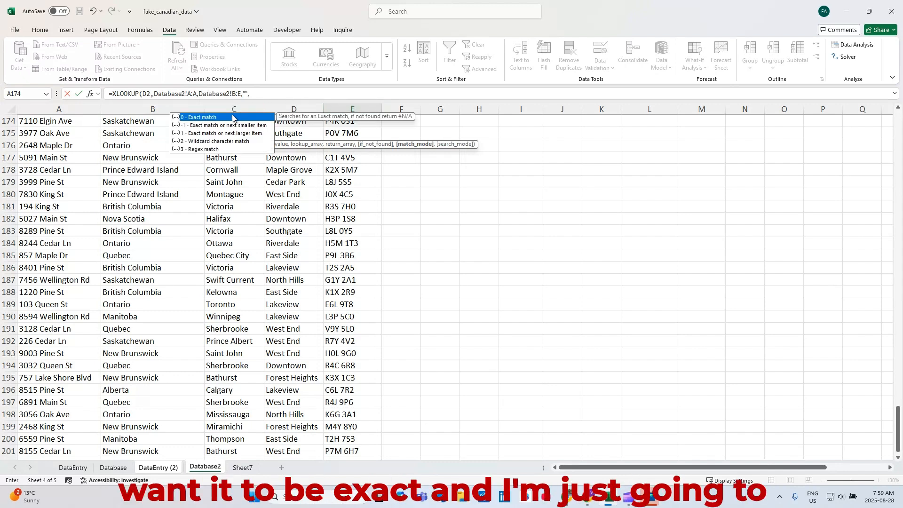
pyautogui.doubleClick(231, 118)
pyautogui.write(')')
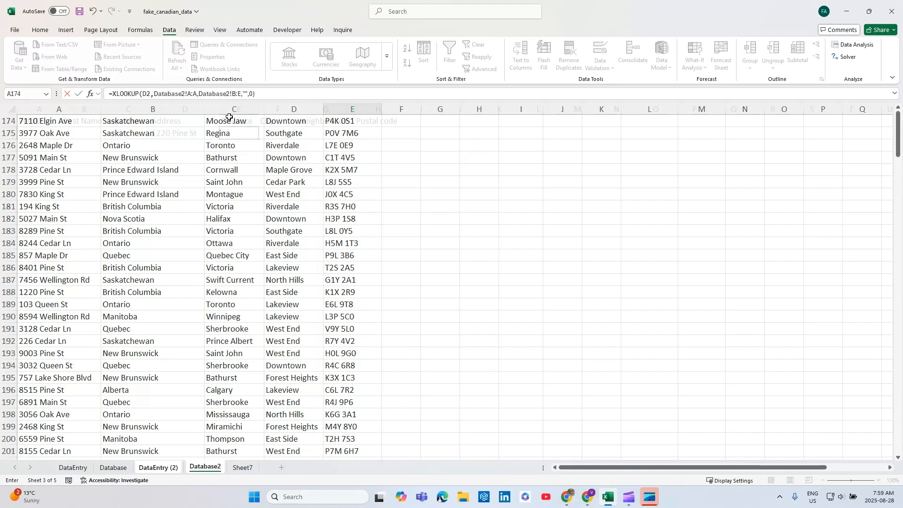
pyautogui.press('Return')
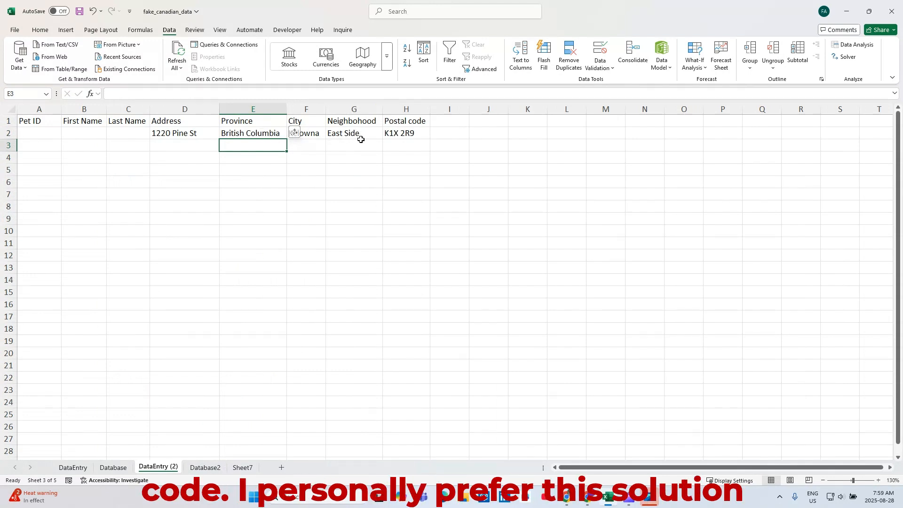
# Step: Replace D2 with the address from Database2 row 85 using its validation list and widen the City column to fit
pyautogui.click(207, 133)
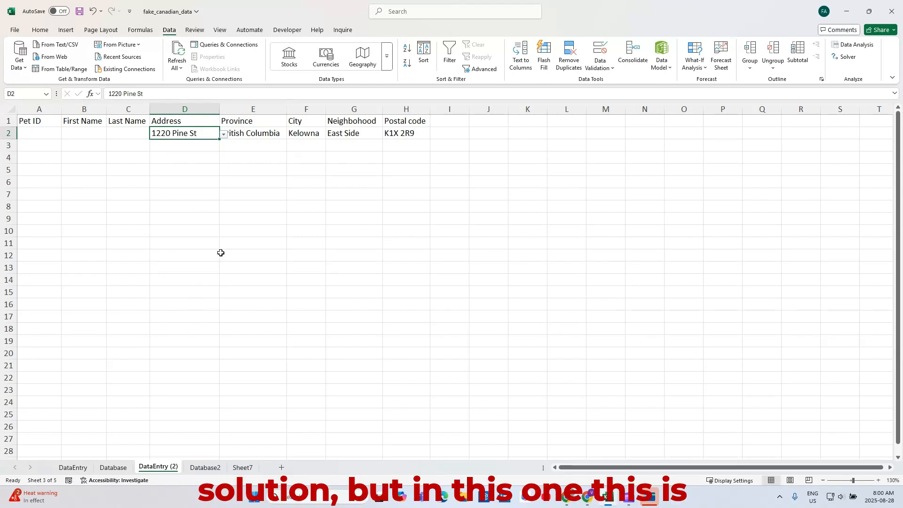
pyautogui.click(205, 467)
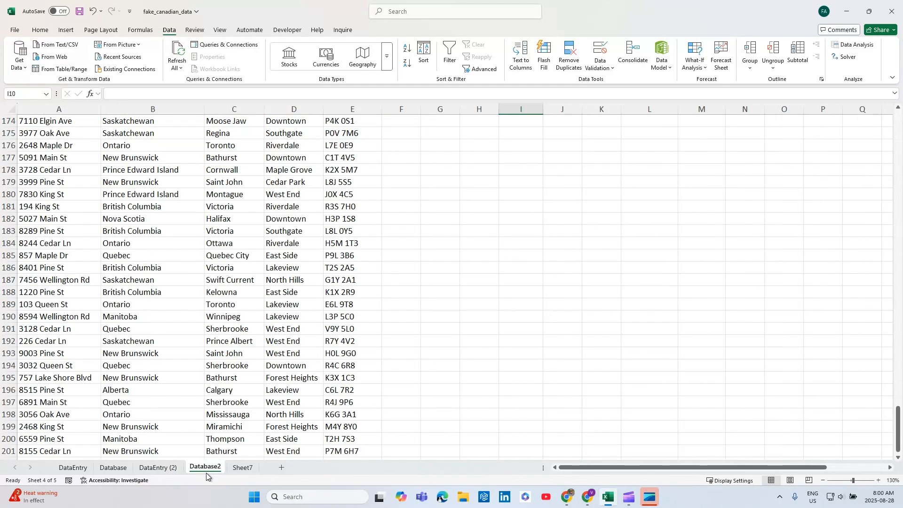
pyautogui.scroll(-4, 62, 351)
pyautogui.scroll(20, 61, 349)
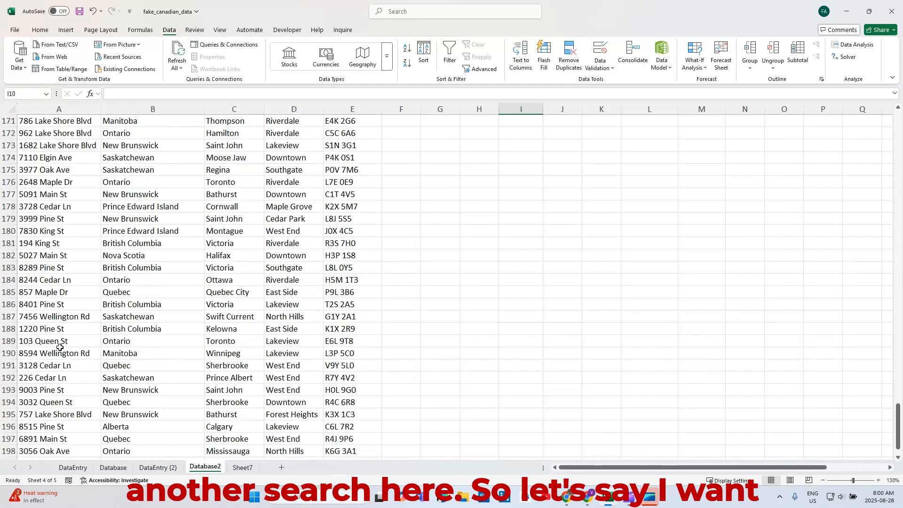
pyautogui.scroll(12, 59, 347)
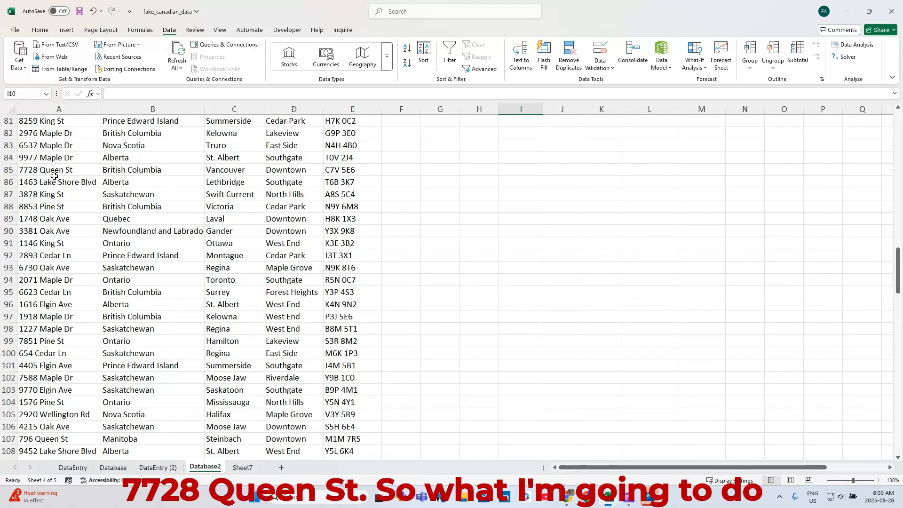
pyautogui.click(157, 467)
pyautogui.doubleClick(214, 133)
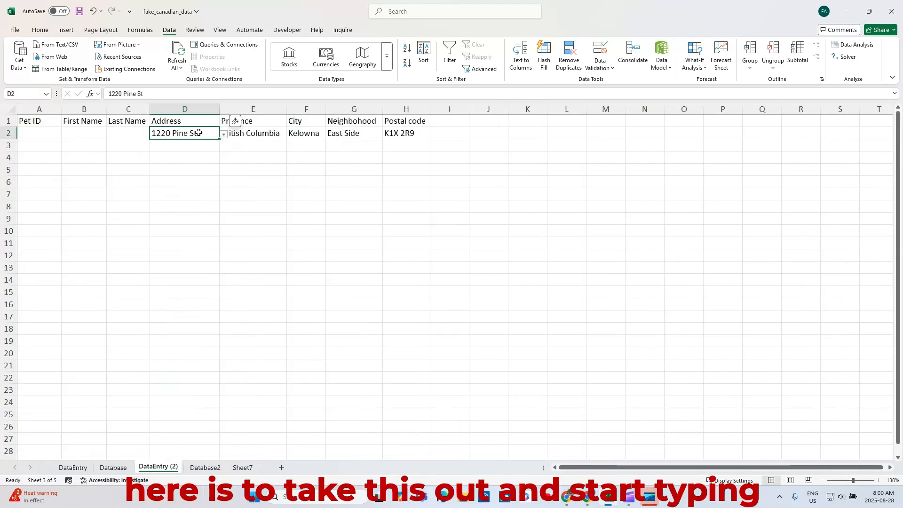
pyautogui.moveTo(215, 133); pyautogui.dragTo(127, 132)
pyautogui.press('BackSpace')
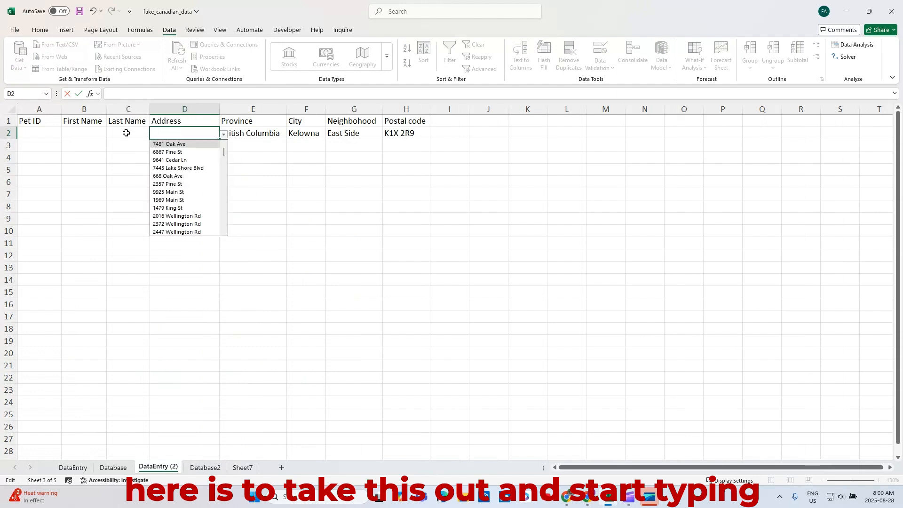
pyautogui.write('77')
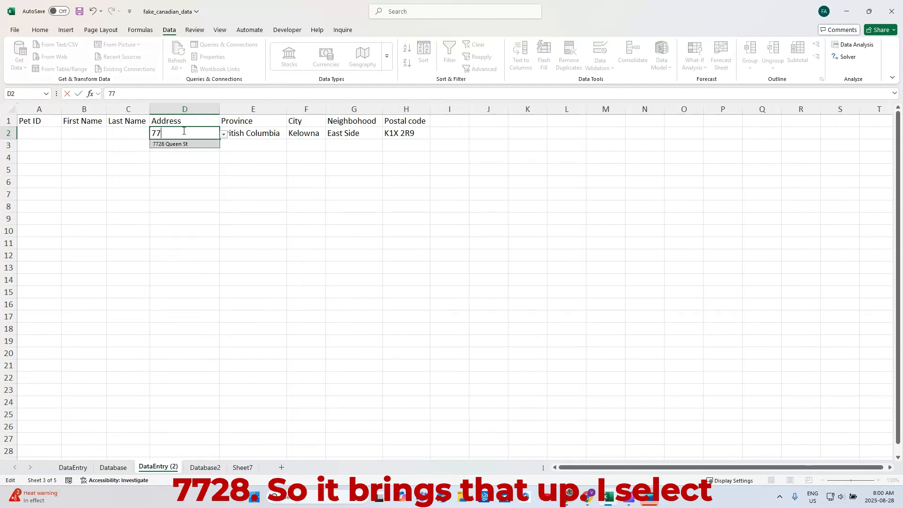
pyautogui.click(188, 144)
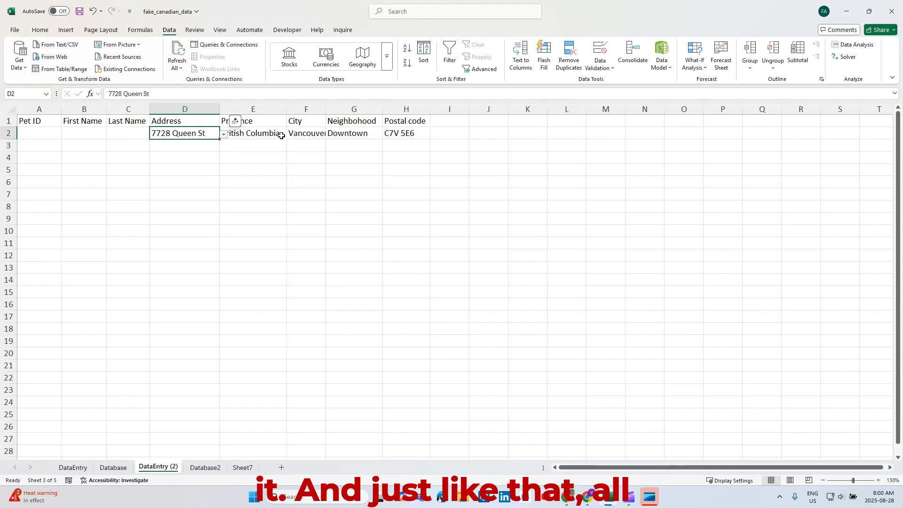
pyautogui.moveTo(326, 109); pyautogui.dragTo(349, 109)
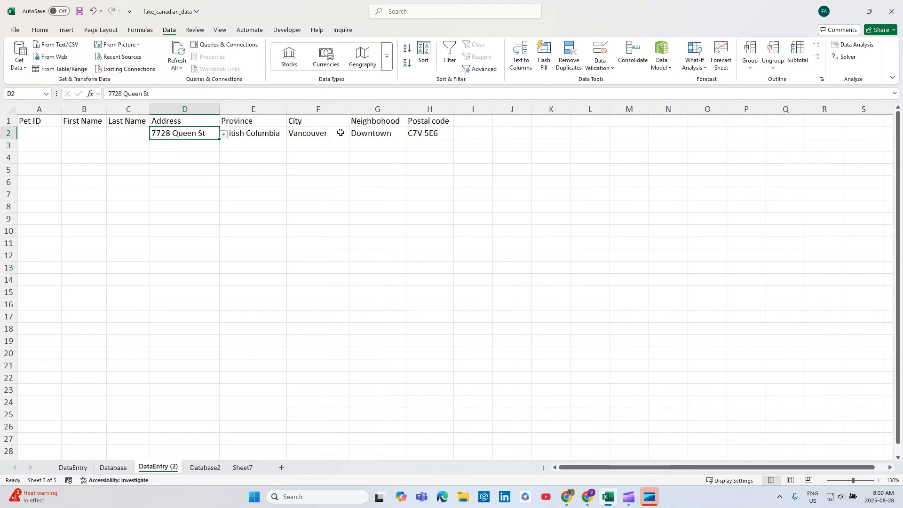
# Step: Find an address outside British Columbia on Database2 and set D2 on DataEntry (2) to the one from row 36
pyautogui.click(205, 467)
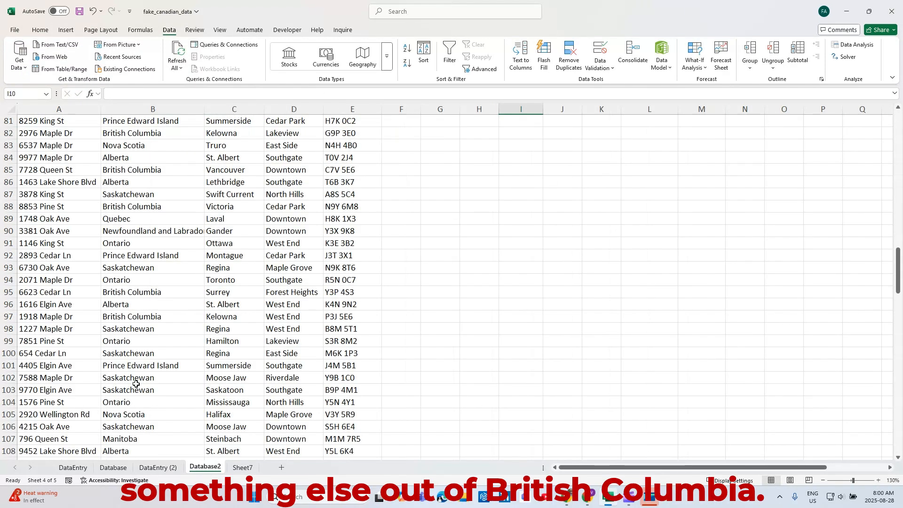
pyautogui.scroll(12, 62, 305)
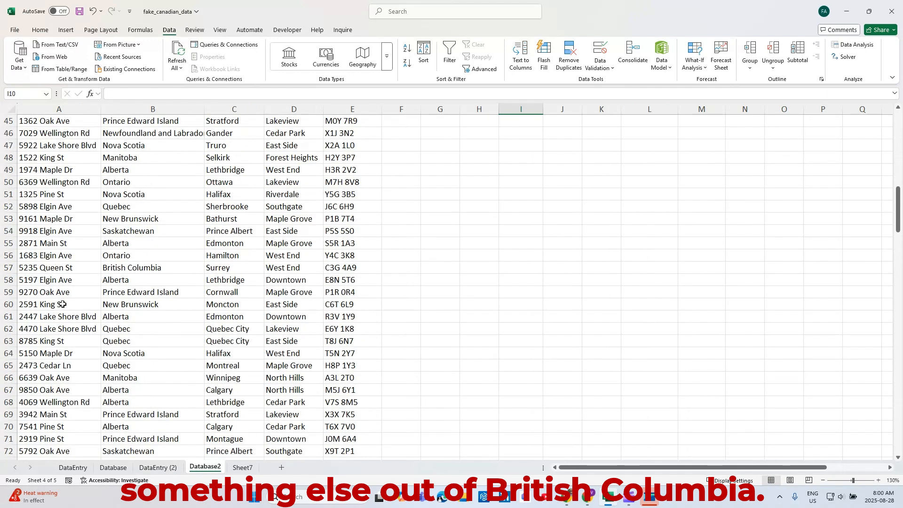
pyautogui.scroll(4, 62, 304)
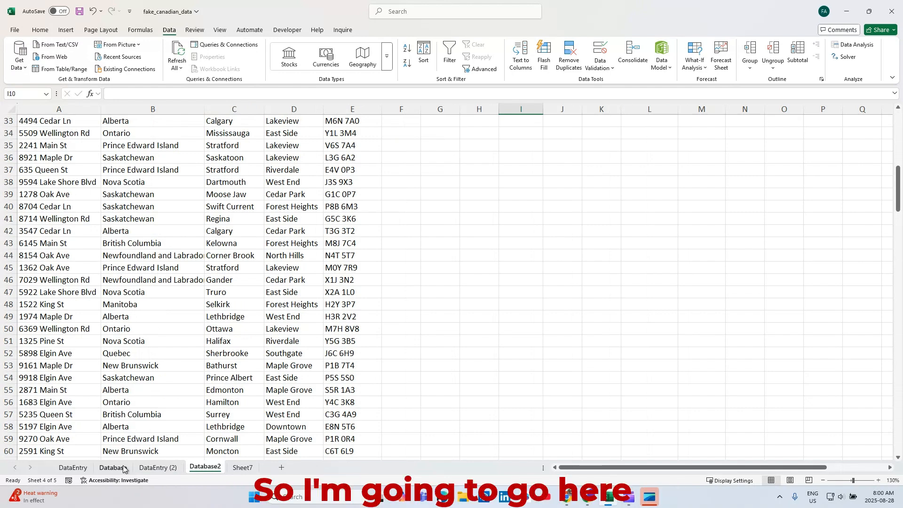
pyautogui.click(153, 468)
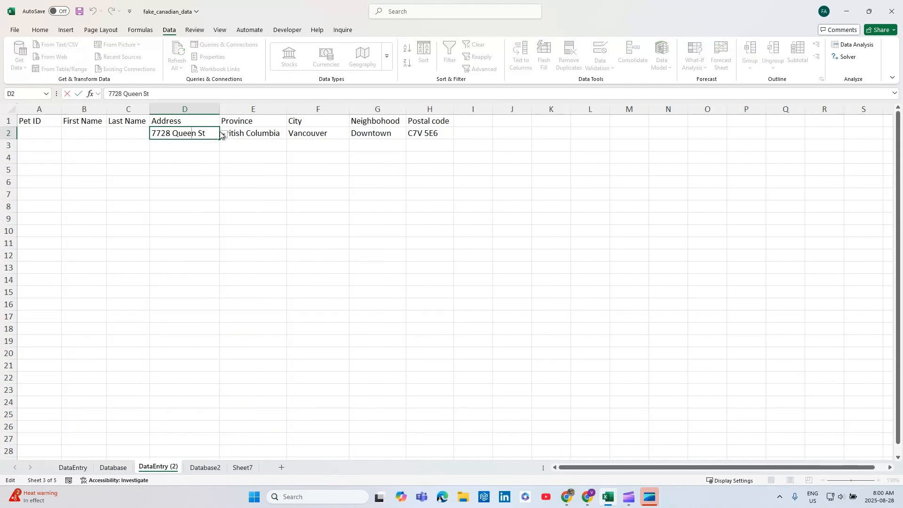
pyautogui.write('89')
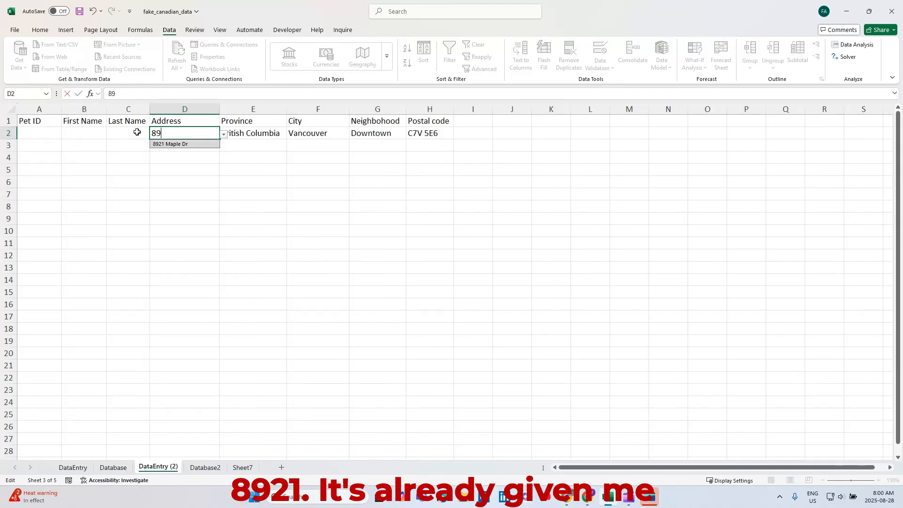
pyautogui.doubleClick(182, 145)
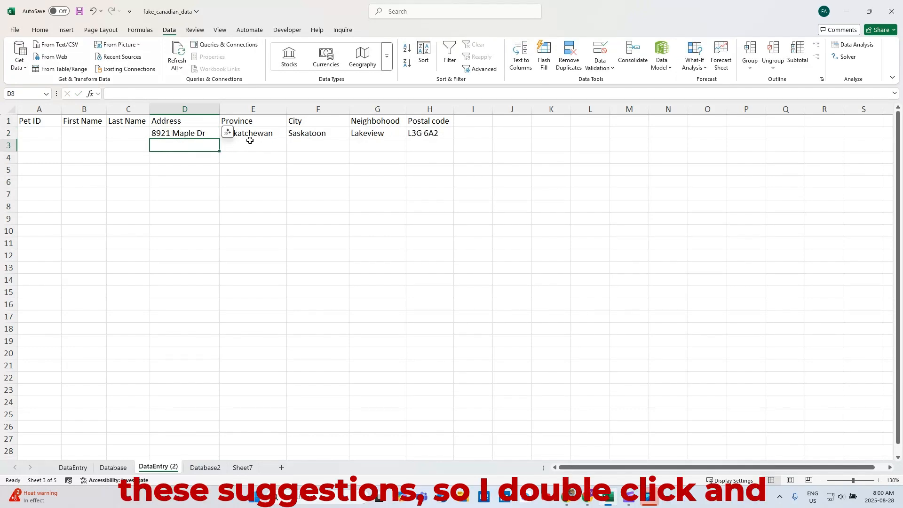
pyautogui.click(238, 133)
pyautogui.click(298, 181)
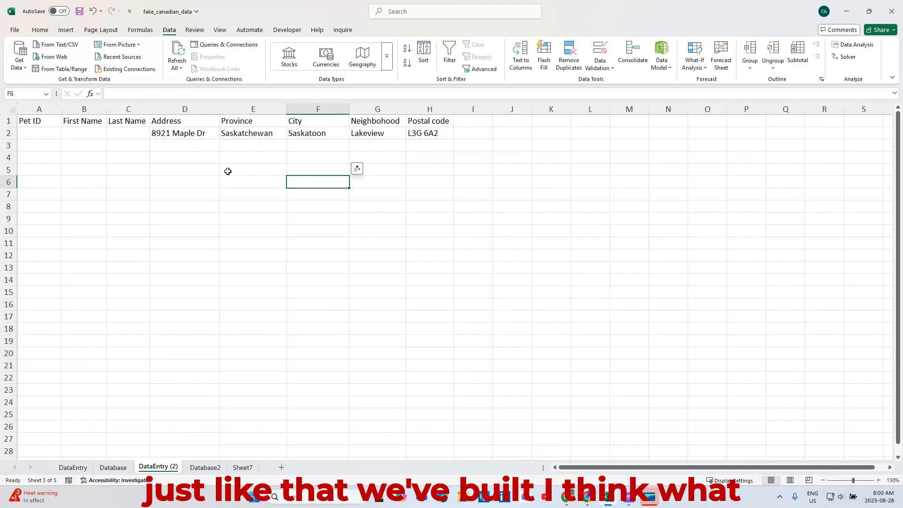
pyautogui.click(182, 134)
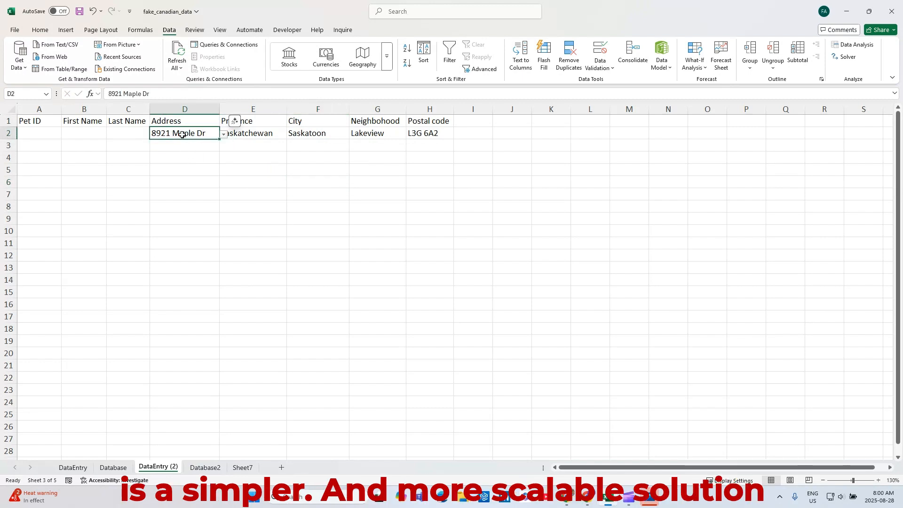